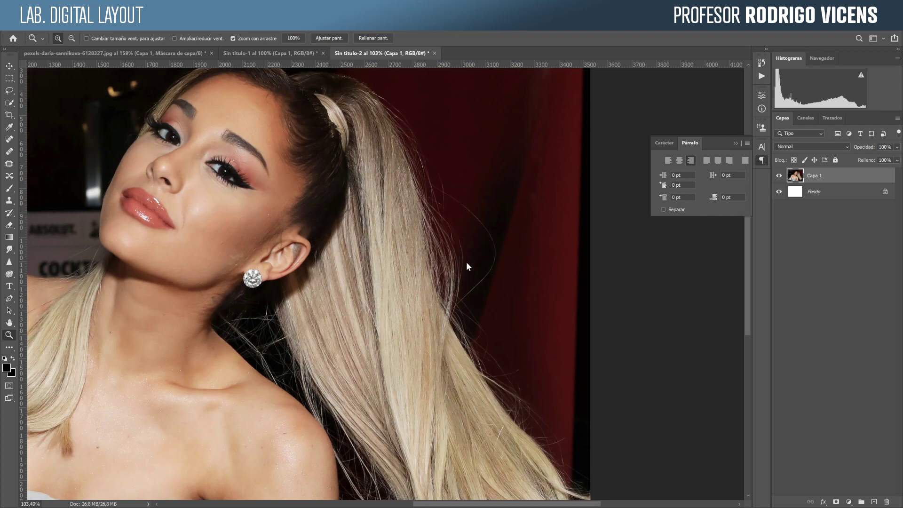
Add a new empty layer above Capa 1 and name it Limpieza
scroll(481, 274, "up", 1)
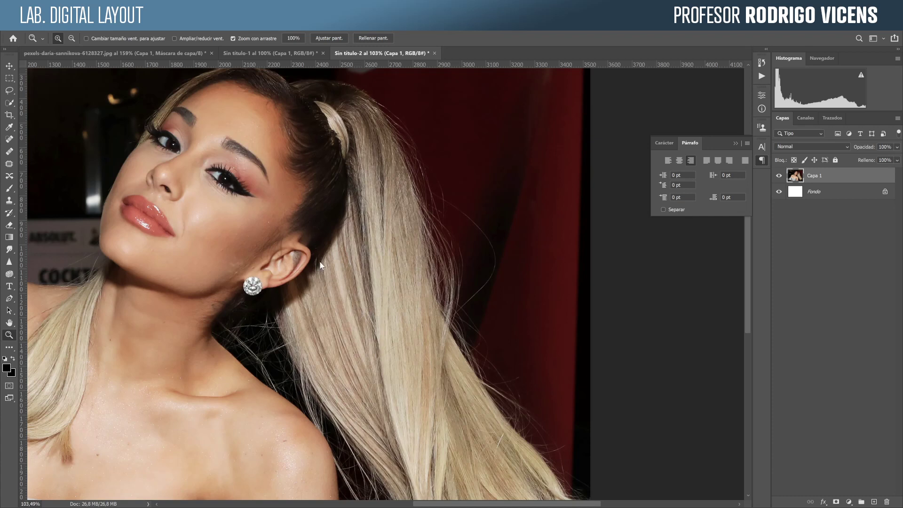
scroll(243, 244, "up", 2)
scroll(242, 247, "up", 3)
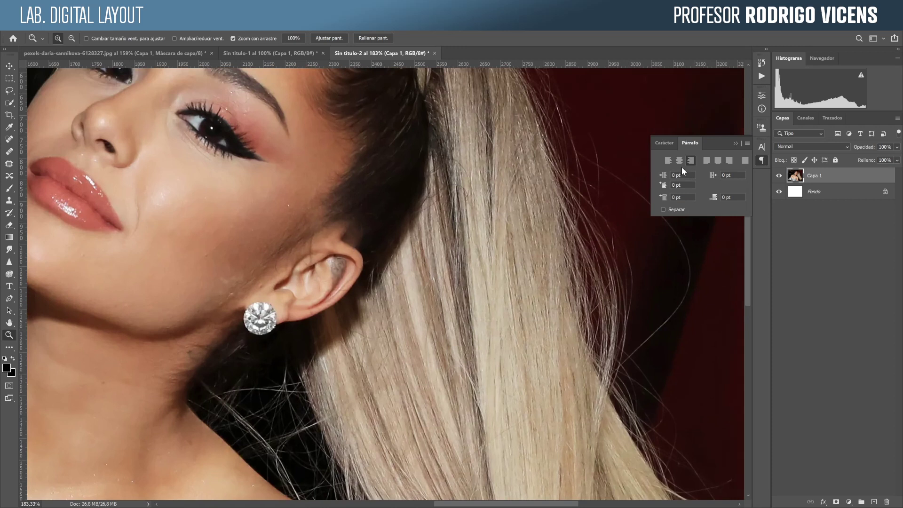
left_click(874, 502)
double_click(814, 175)
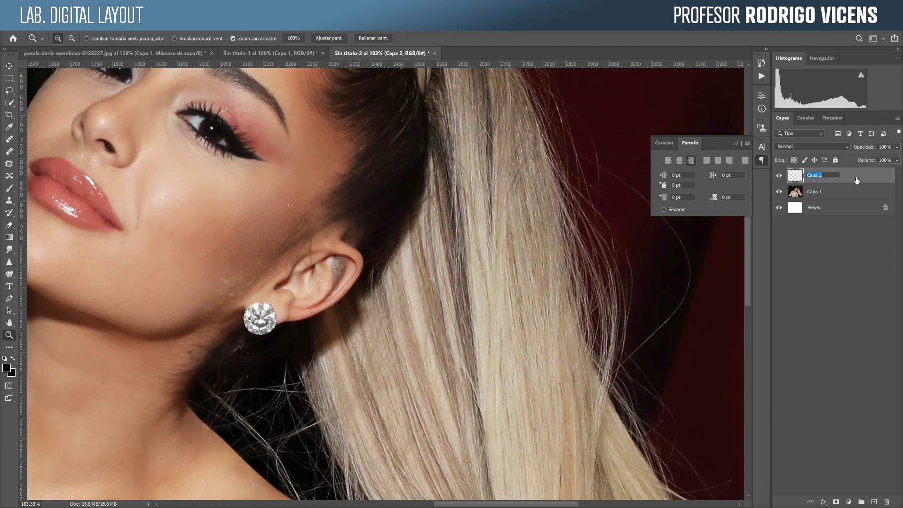
type("Limpieza")
key("Return")
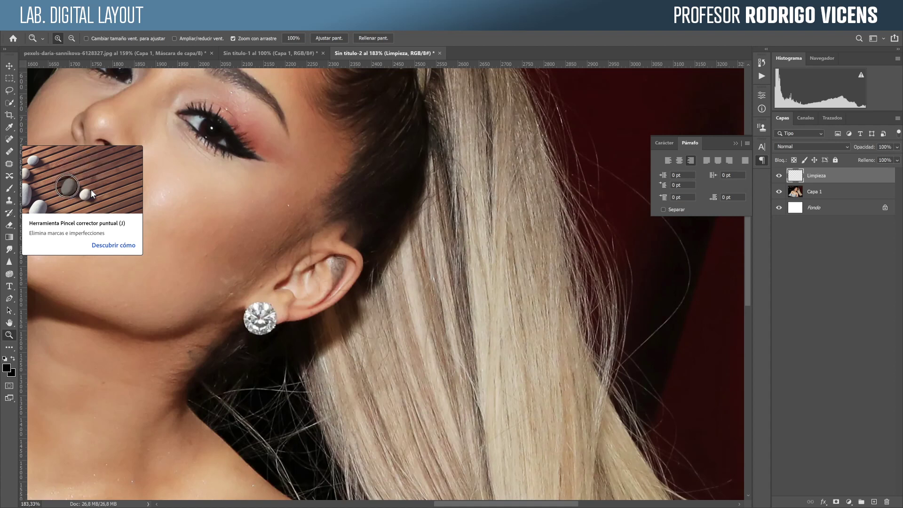
Try to remove the long curved stray hair beside the ponytail with the Spot Healing Brush
left_click(9, 139)
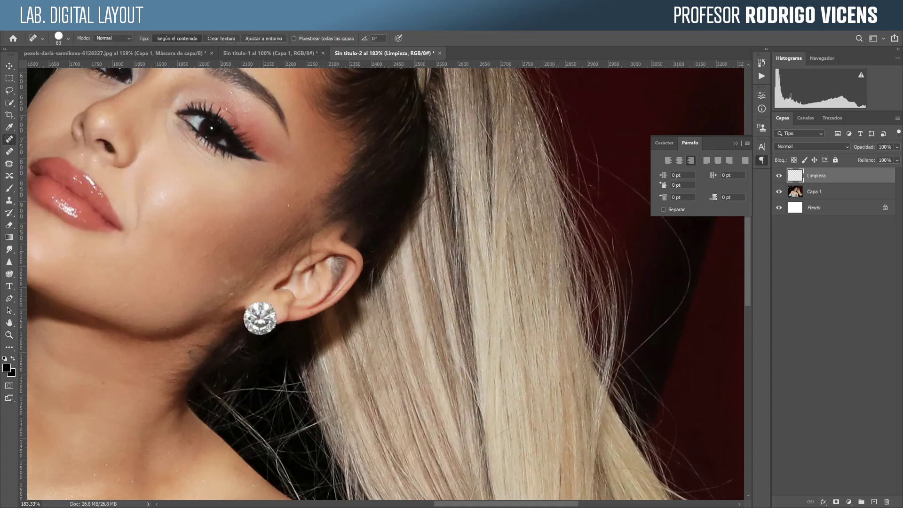
left_click_drag(611, 256, 483, 250)
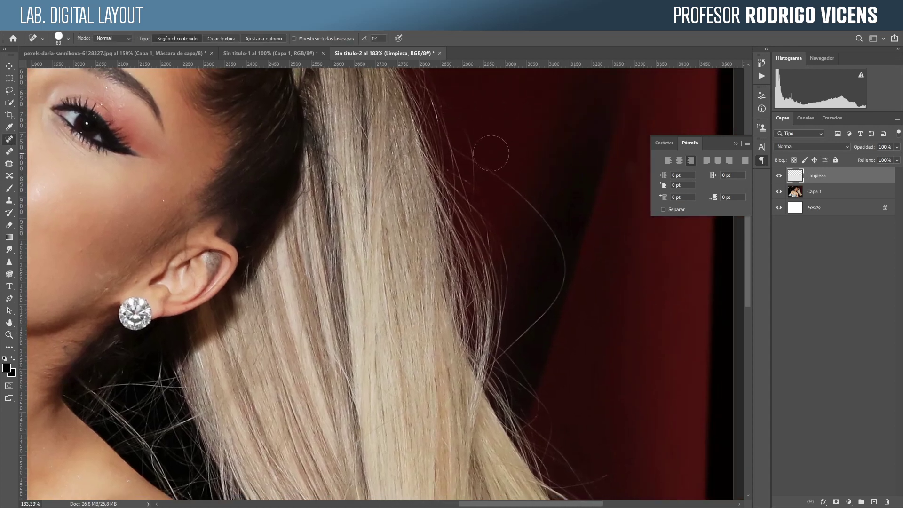
left_click(489, 174)
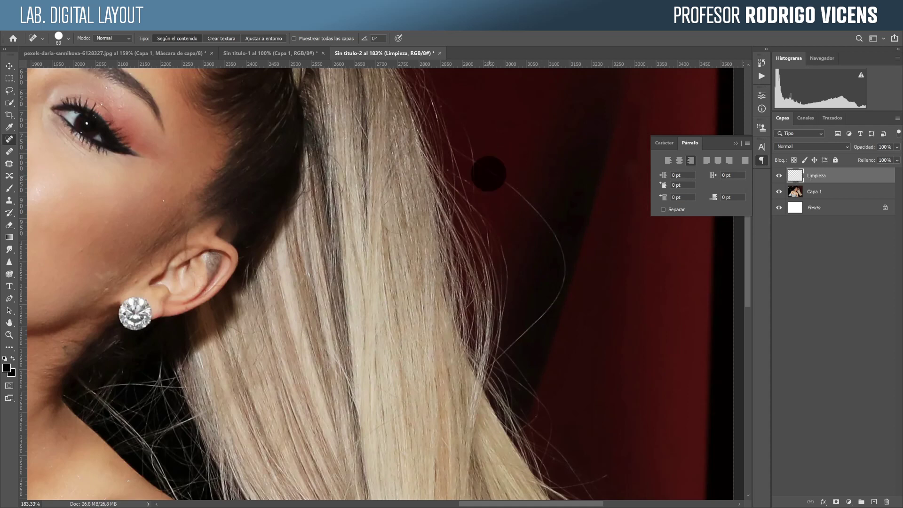
left_click_drag(488, 173, 581, 312)
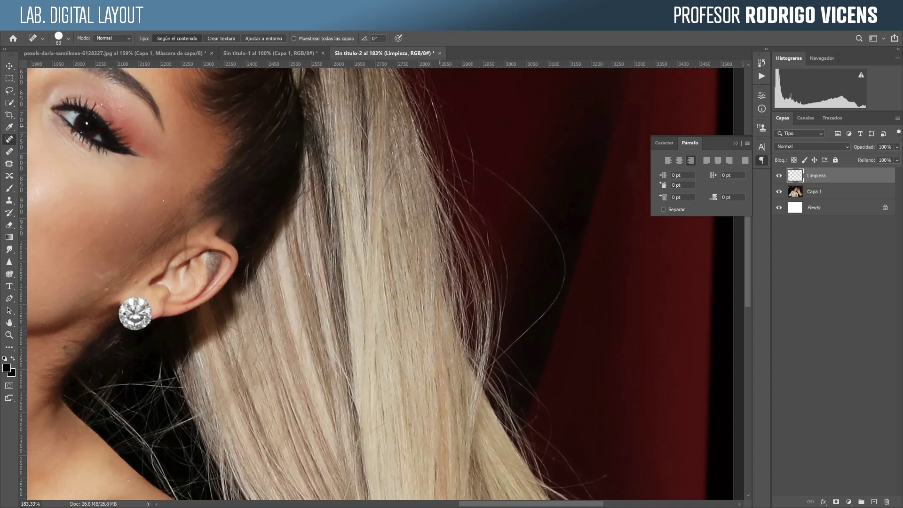
Turn on sampling from all layers and heal away the long curved stray hair beside the ponytail with a brush about 31 px wide
left_click(294, 39)
mouse_move(536, 184)
left_mouse_down()
mouse_move(507, 187)
mouse_move(517, 189)
left_mouse_up()
left_click_drag(475, 161, 544, 223)
mouse_move(549, 225)
left_mouse_down()
mouse_move(563, 264)
mouse_move(553, 302)
left_mouse_up()
left_click_drag(540, 351, 558, 304)
mouse_move(568, 242)
left_mouse_down()
mouse_move(520, 292)
mouse_move(548, 286)
left_mouse_up()
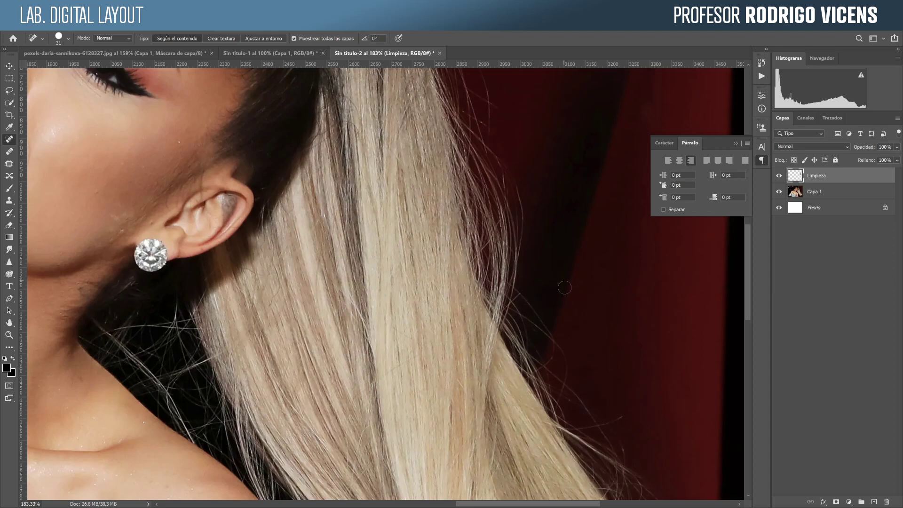
Remove the loose stray hairs over the dark red background along the ponytail's outer edge
left_click_drag(588, 339, 577, 321)
left_click_drag(542, 145, 563, 304)
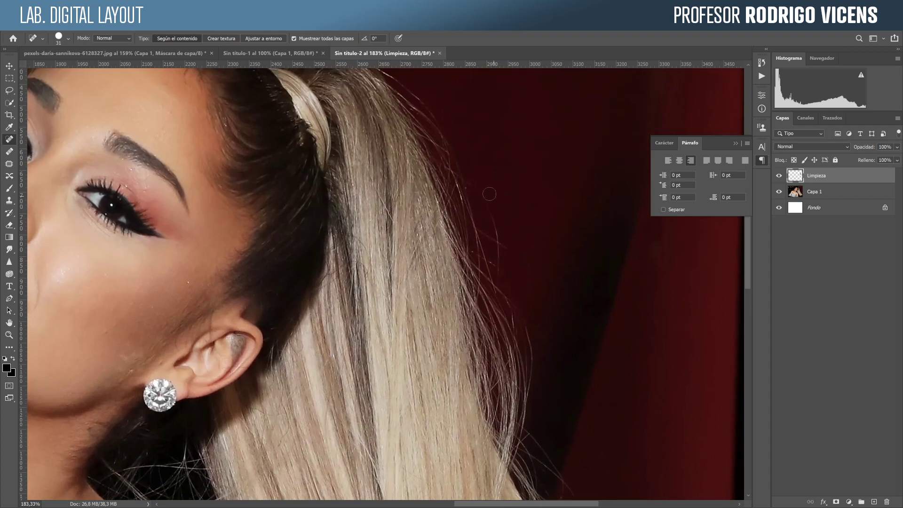
mouse_move(473, 179)
left_mouse_down()
mouse_move(507, 240)
mouse_move(499, 239)
mouse_move(500, 221)
mouse_move(504, 260)
mouse_move(482, 224)
left_mouse_up()
mouse_move(512, 274)
left_mouse_down()
mouse_move(484, 253)
mouse_move(507, 282)
mouse_move(494, 260)
left_mouse_up()
Try to retouch the forehead above the eyebrow with a healing brush about 114 px wide
left_click_drag(271, 229, 348, 236)
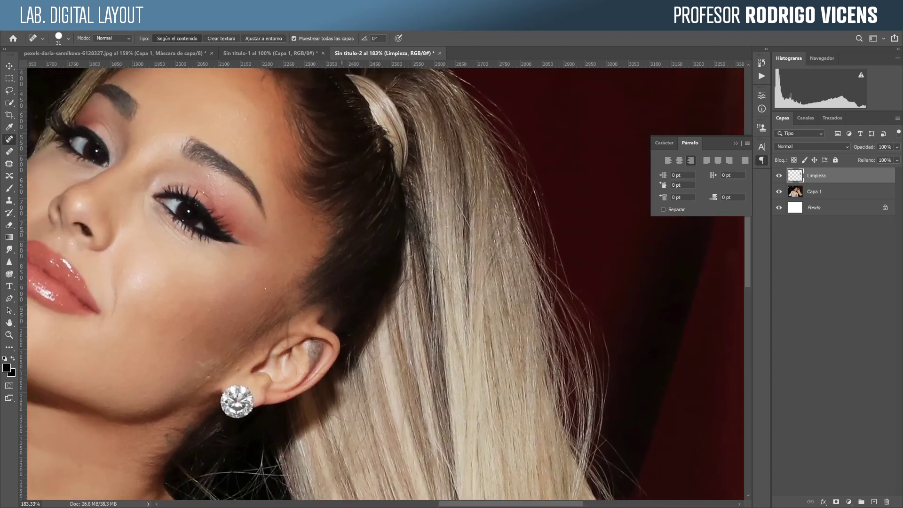
left_click_drag(329, 193, 341, 193)
mouse_move(238, 134)
left_mouse_down()
mouse_move(216, 121)
mouse_move(220, 131)
left_mouse_up()
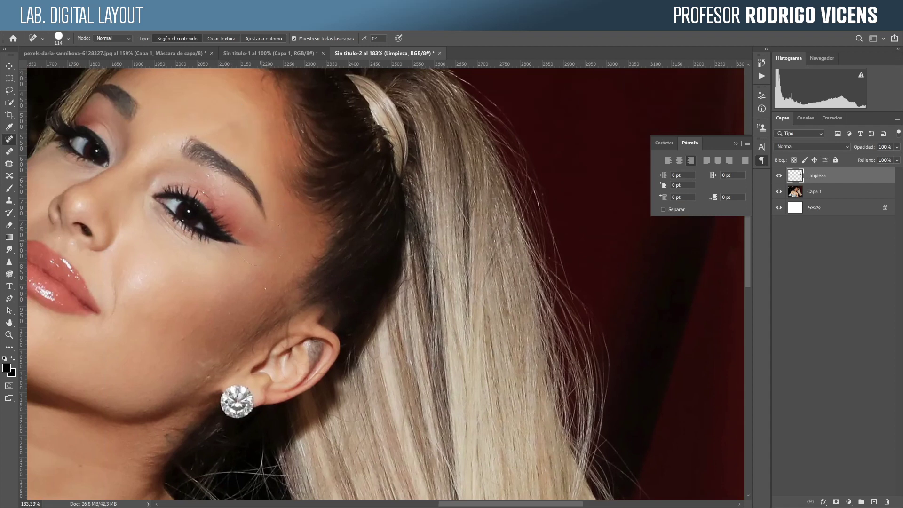
Heal the small shiny spots on the forehead above the nearer eyebrow with a brush about 17 px wide
mouse_move(265, 163)
left_mouse_down()
mouse_move(338, 193)
mouse_move(331, 167)
mouse_move(387, 155)
mouse_move(289, 160)
left_mouse_up()
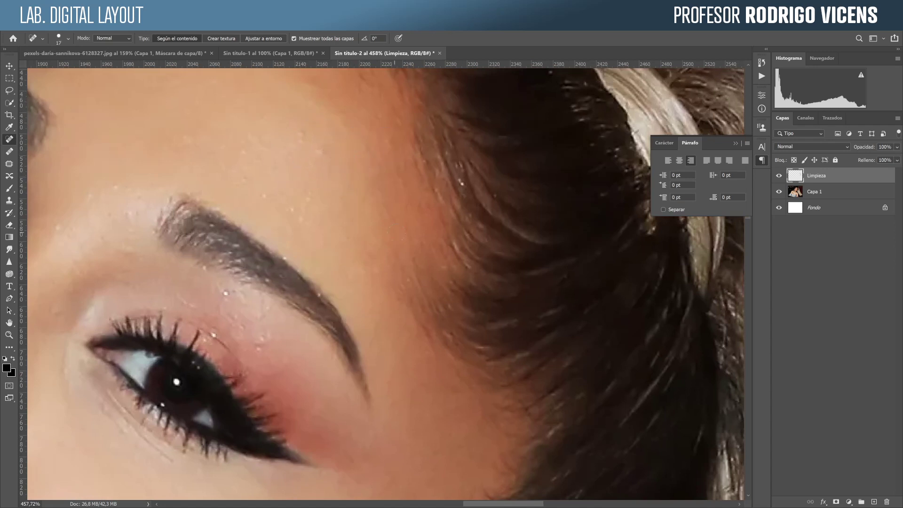
left_click(320, 153)
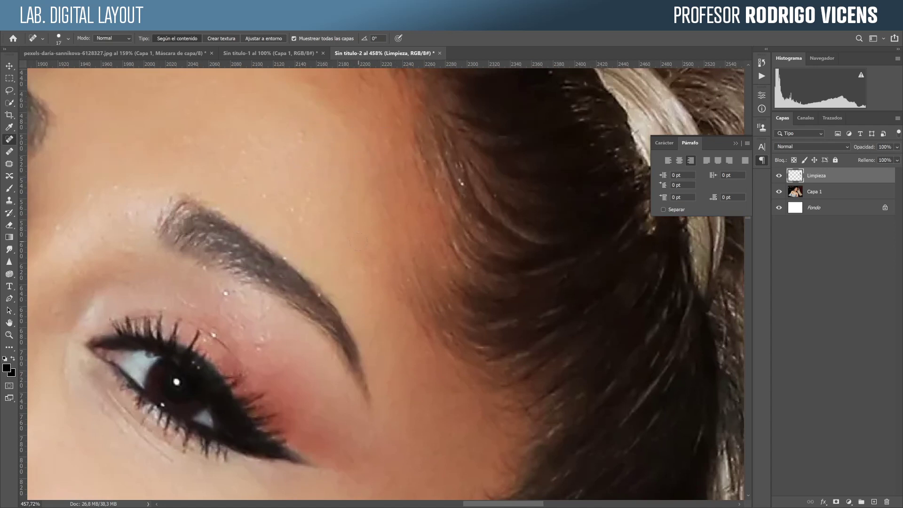
left_click(311, 165)
left_click(309, 197)
left_click(292, 212)
left_click(303, 134)
left_click(303, 142)
left_click(241, 153)
left_click(243, 180)
left_click(263, 194)
Heal the remaining small blemishes on the forehead between the two eyebrows
left_click_drag(374, 207, 443, 197)
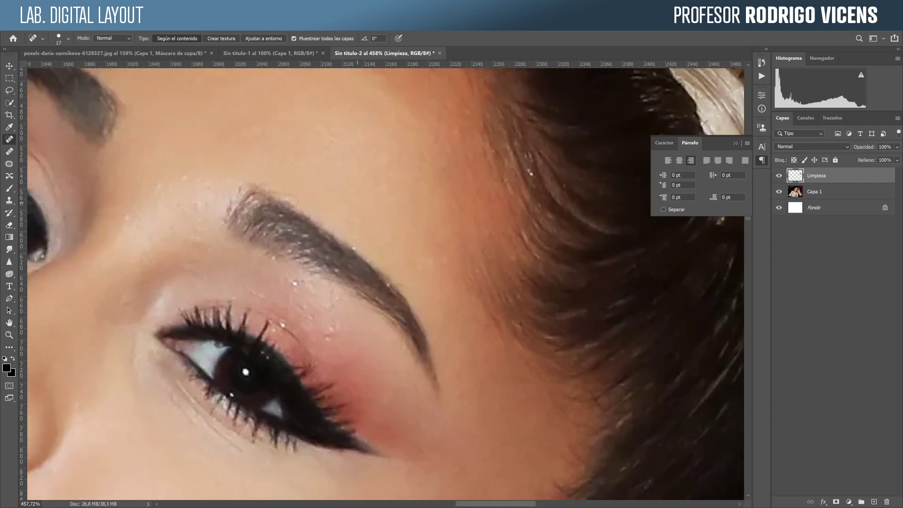
left_click_drag(181, 176, 191, 180)
left_click(204, 186)
left_click(201, 206)
left_click(179, 207)
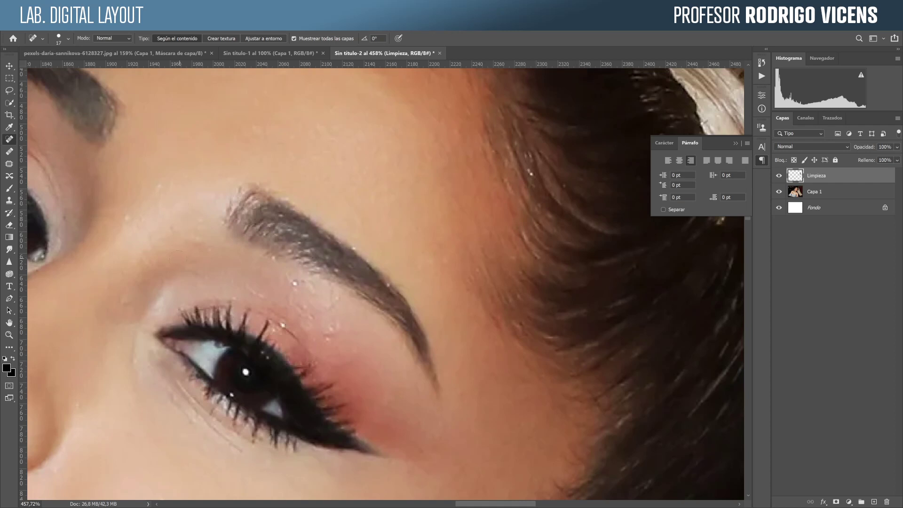
left_click(172, 233)
left_click_drag(195, 225, 193, 240)
left_click(160, 188)
left_click(128, 221)
Heal the bright specks and small spots on the cheek below the nearer eye
mouse_move(272, 279)
left_mouse_down()
mouse_move(288, 230)
mouse_move(313, 196)
mouse_move(318, 109)
left_mouse_up()
left_click_drag(180, 372, 243, 331)
left_click(236, 327)
left_click(253, 324)
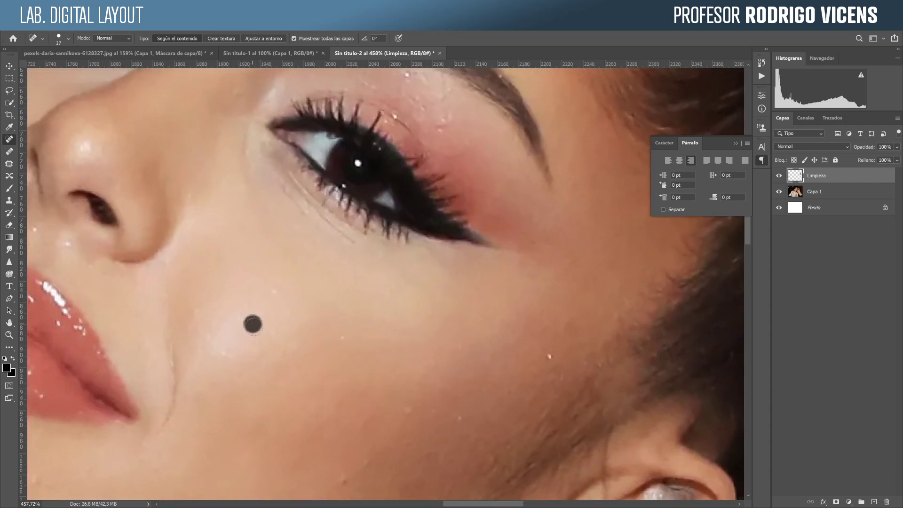
left_click(346, 340)
left_click(553, 354)
Heal the small blemishes on the lower and outer cheek toward the ear
left_click_drag(355, 329, 369, 314)
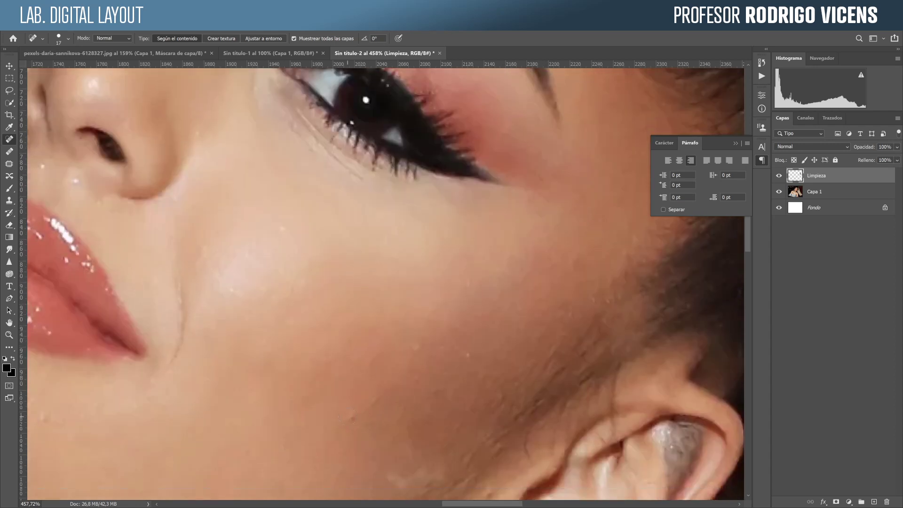
left_click(355, 416)
left_click(377, 398)
left_click(416, 348)
left_click(466, 357)
left_click_drag(452, 328, 442, 356)
left_click(464, 283)
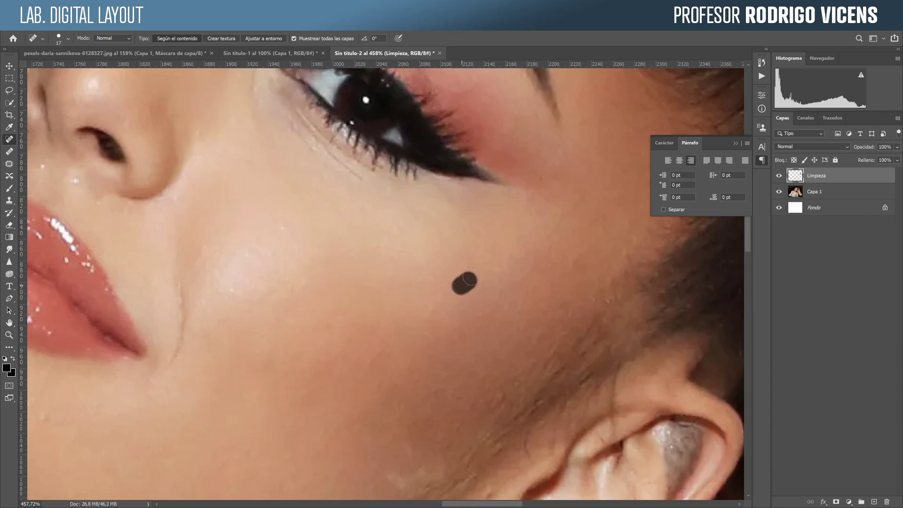
mouse_move(553, 358)
left_mouse_down()
mouse_move(400, 350)
mouse_move(524, 376)
left_mouse_up()
Compare the face before and after the cleanup by hiding and showing the Limpieza layer
left_click_drag(378, 439, 445, 433)
left_click_drag(311, 372, 446, 434)
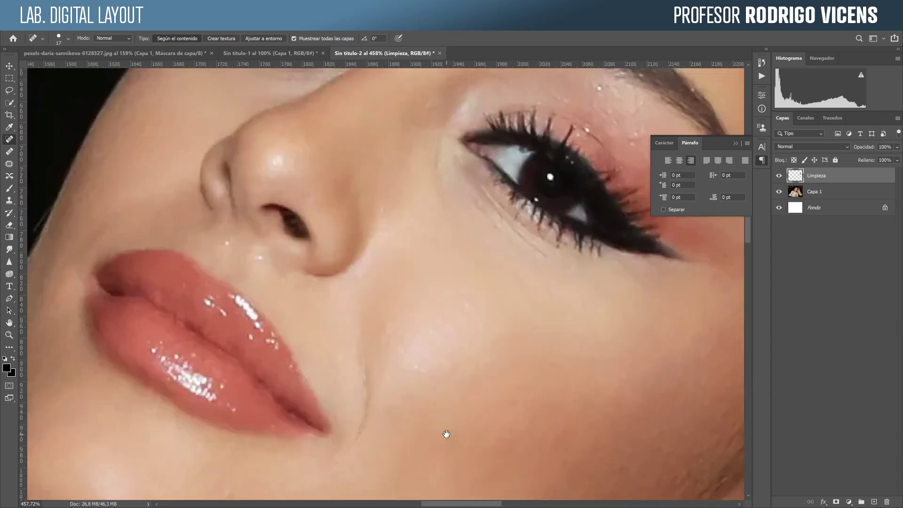
left_click_drag(558, 280, 515, 287)
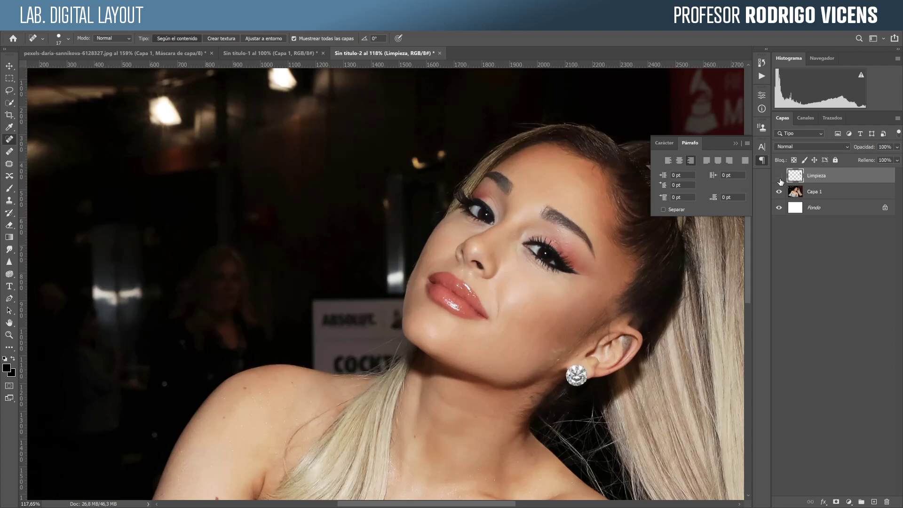
left_click(779, 178)
left_click(779, 178)
left_click(616, 227)
key("Return")
left_click(607, 232, "ctrl")
left_click_drag(626, 265, 590, 271)
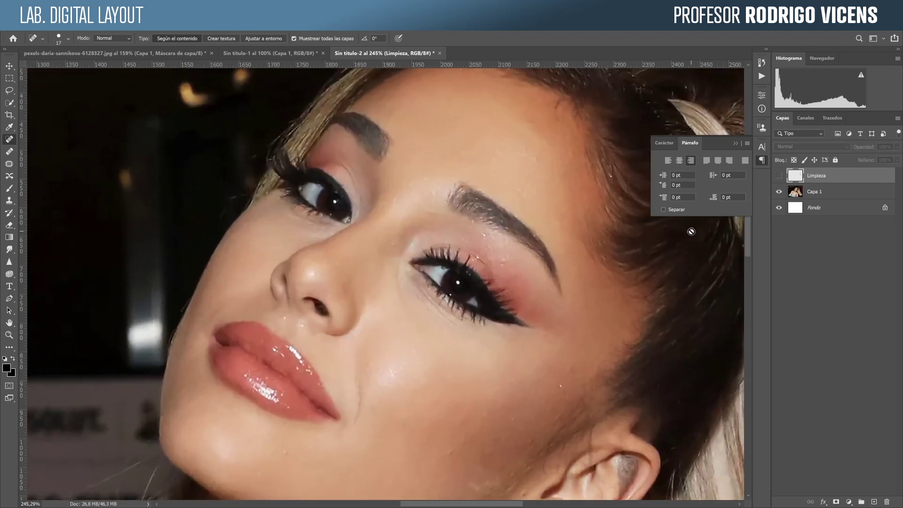
left_click(781, 177)
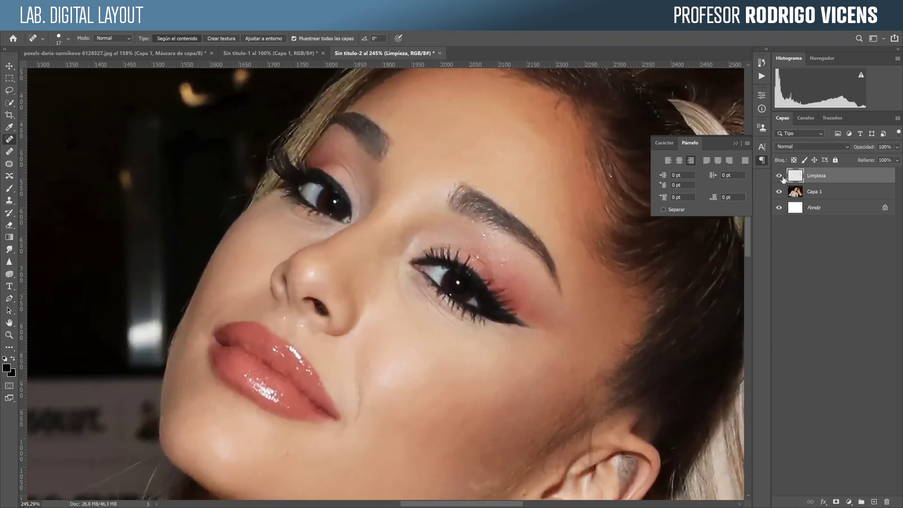
left_click(779, 176)
left_click(779, 177)
Compare the ponytail before and after the cleanup by hiding and showing the Limpieza layer
left_click_drag(721, 268, 294, 228)
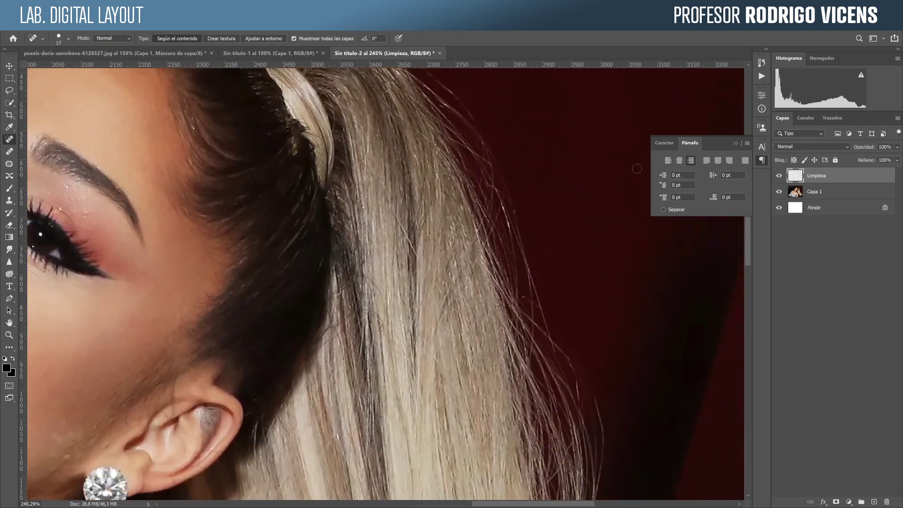
left_click(778, 177)
left_click(779, 177)
Heal the leftover specks beside the middle of the ponytail with a brush about 7 px wide
left_click_drag(645, 351, 571, 190)
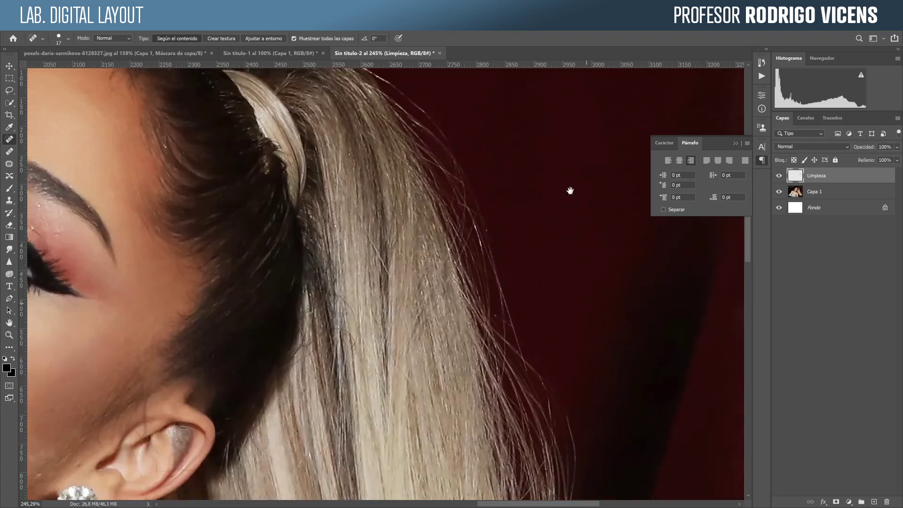
left_click_drag(538, 338, 538, 313)
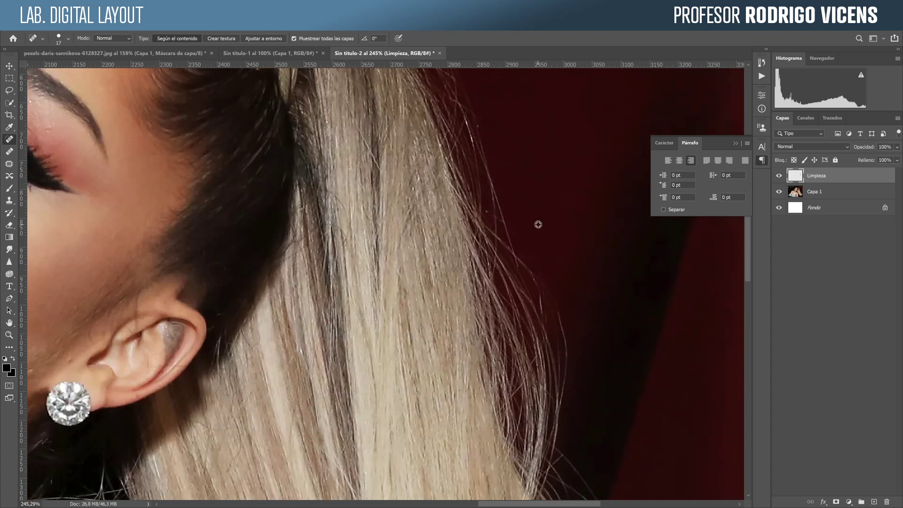
left_click_drag(537, 224, 532, 223)
left_click_drag(492, 217, 486, 209)
Remove the fine stray hairs sticking out from the ponytail's lower outer edge with short healing strokes
left_click_drag(618, 399, 582, 234)
left_click_drag(682, 471, 666, 380)
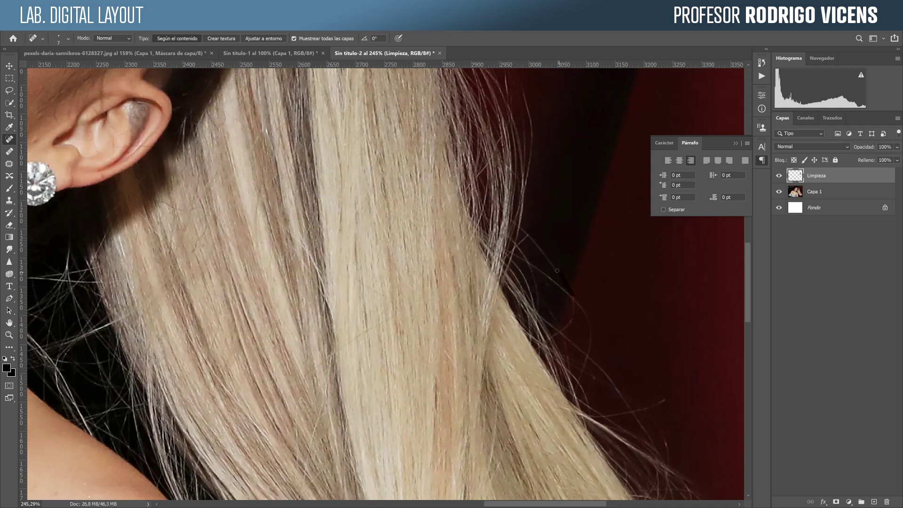
left_click_drag(556, 271, 530, 238)
left_click_drag(560, 280, 557, 272)
left_click_drag(528, 234, 523, 242)
mouse_move(558, 285)
left_mouse_down()
mouse_move(588, 323)
mouse_move(587, 353)
left_mouse_up()
mouse_move(574, 301)
left_mouse_down()
mouse_move(590, 325)
mouse_move(563, 288)
left_mouse_up()
left_click_drag(574, 305, 564, 330)
left_click_drag(667, 380, 614, 326)
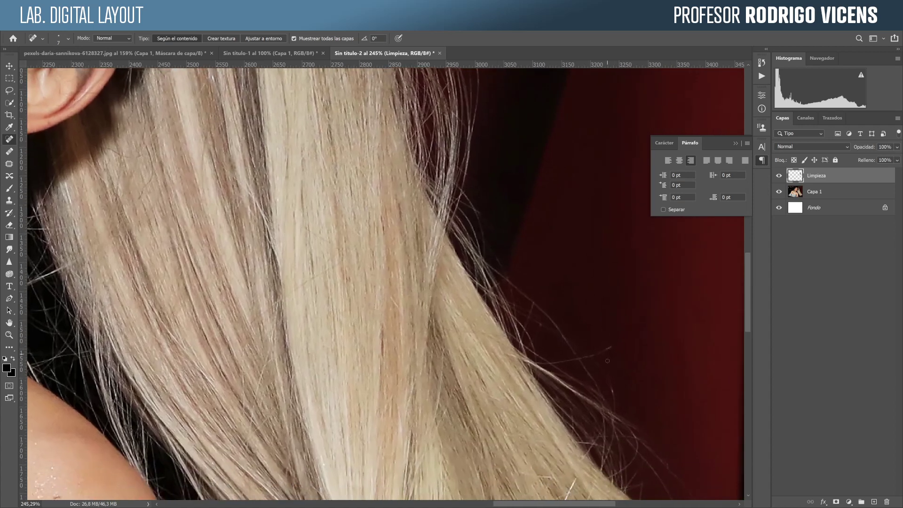
left_click_drag(595, 356, 612, 343)
Review the overall retouch by hiding and showing the Limpieza layer across the whole portrait
scroll(609, 349, "down", 5)
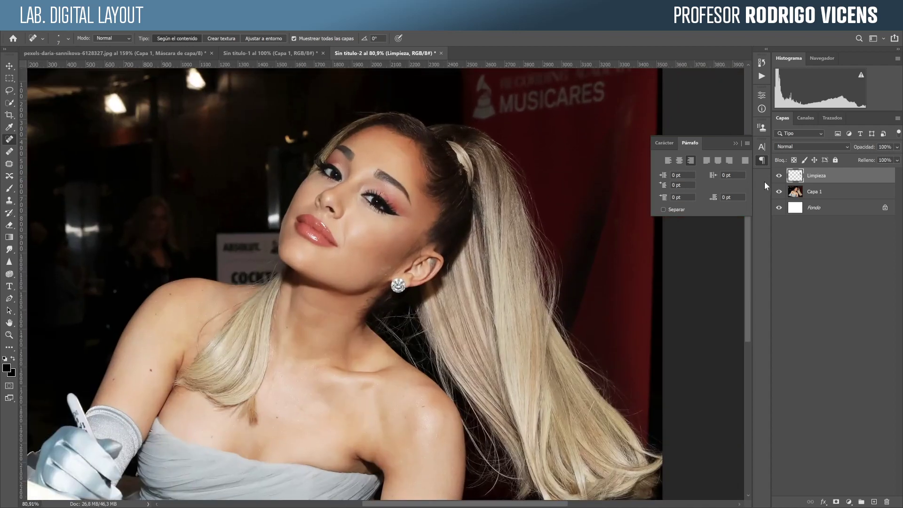
left_click(779, 177)
left_click(780, 177)
Try merging the Limpieza and Capa 1 layers into one, and undo the merge
left_click(835, 196, "shift")
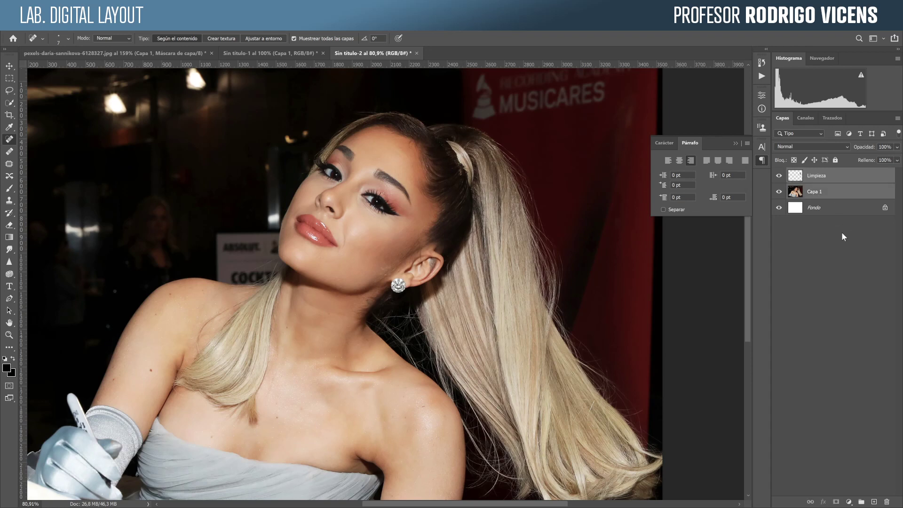
key("ctrl+e")
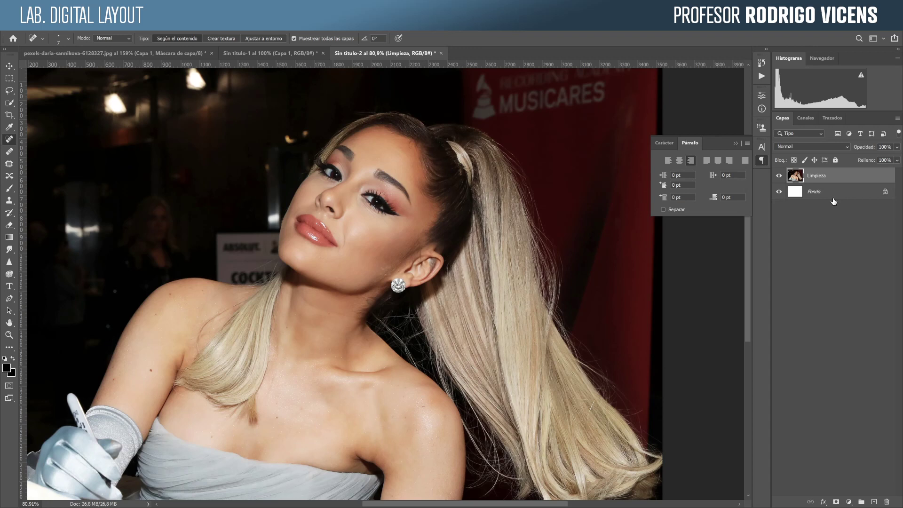
key("ctrl+z")
left_click(816, 239)
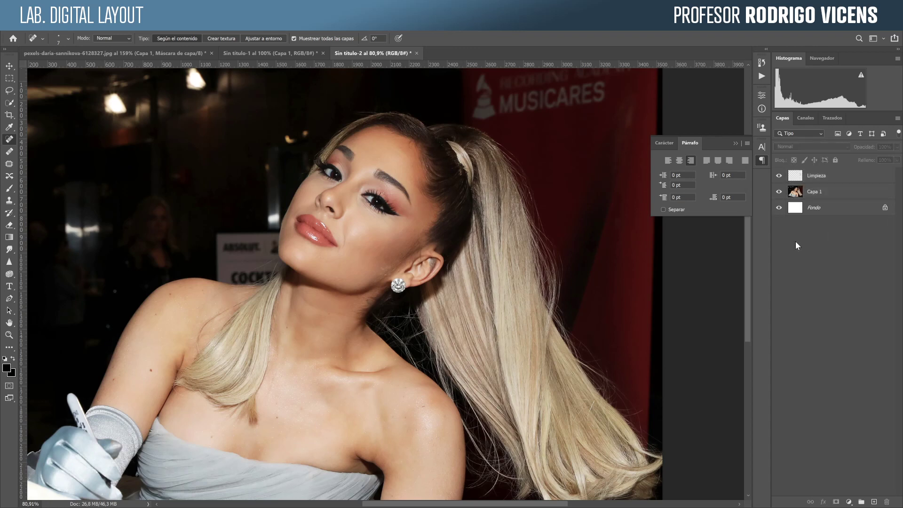
Duplicate the Limpieza and Capa 1 layers together and convert the two copies into a single smart object
left_click(848, 181)
left_click(846, 193, "shift")
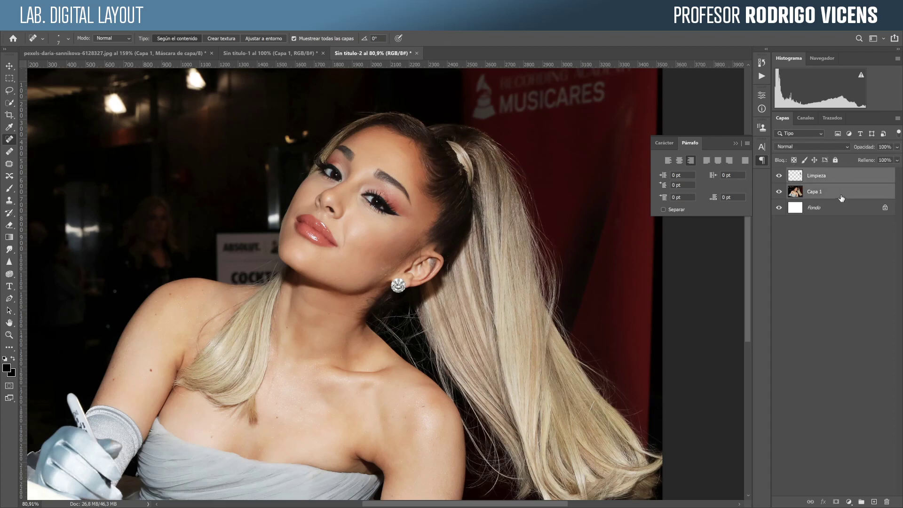
right_click(844, 190)
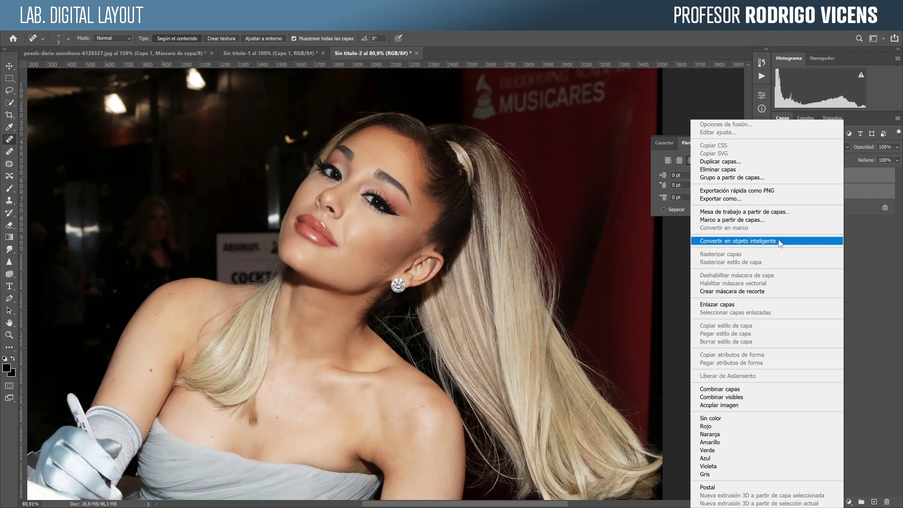
left_click(861, 230)
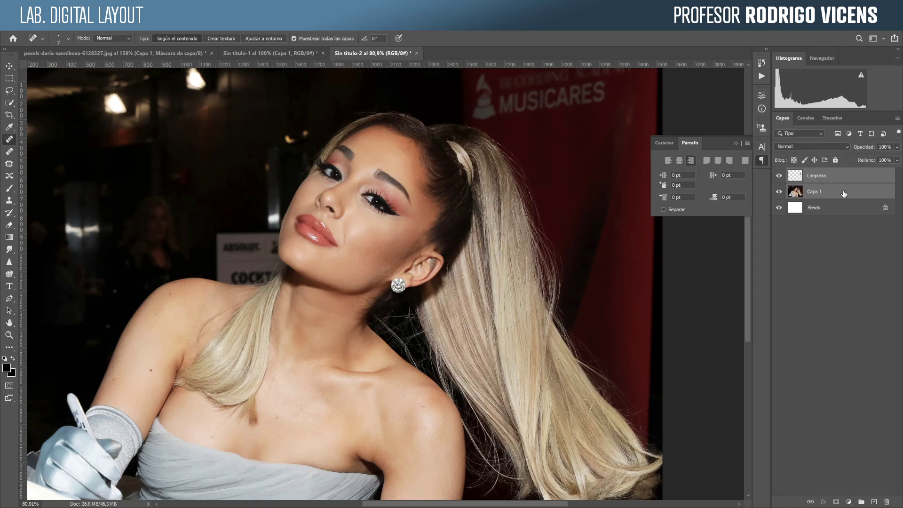
key("ctrl+j")
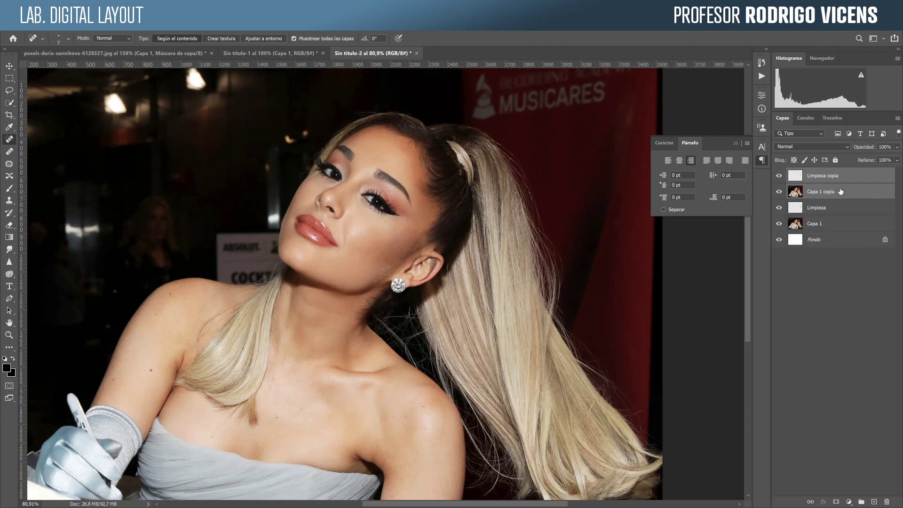
right_click(839, 188)
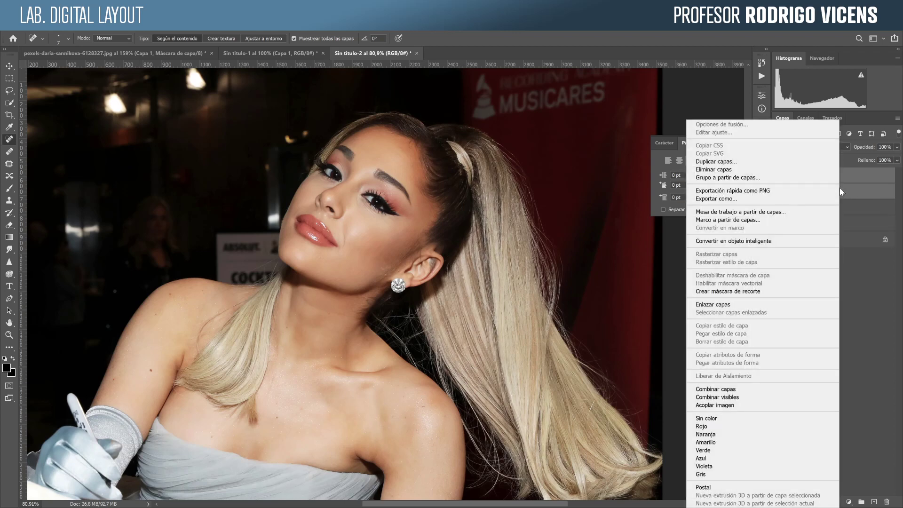
left_click(805, 241)
left_click(778, 177)
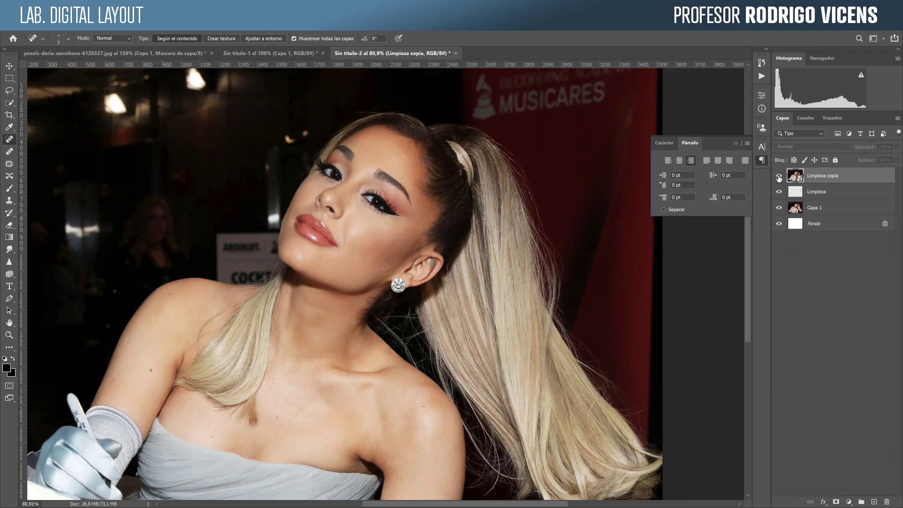
left_click(779, 176)
Open the contents of the Limpieza copia smart object without colour management and compare them with the Sin título-2 document
double_click(799, 179)
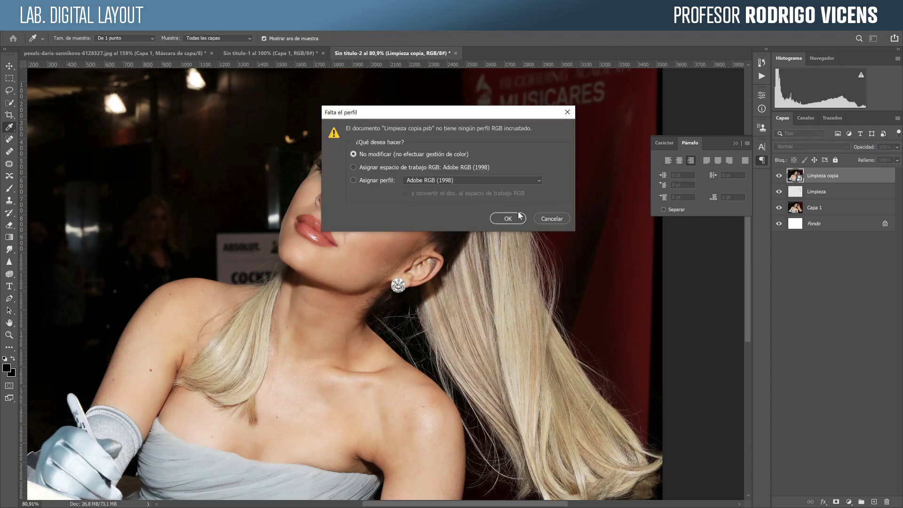
left_click(512, 216)
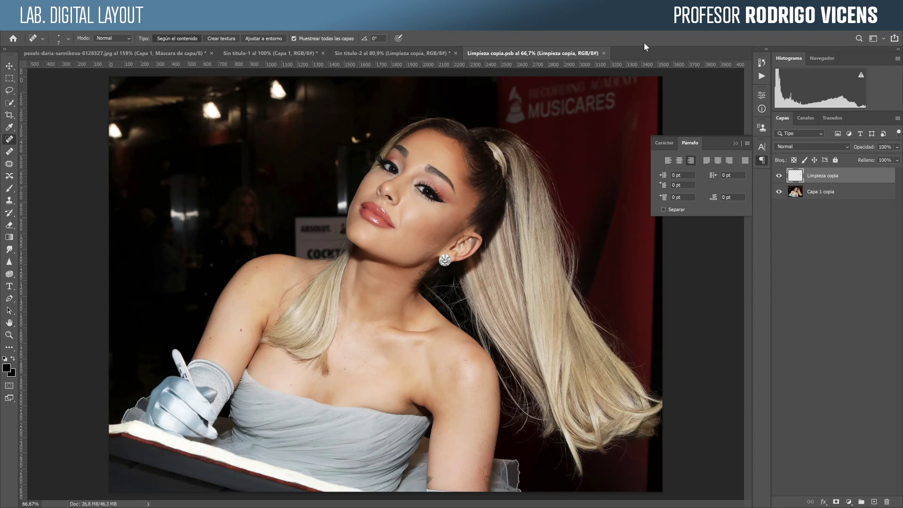
left_click(368, 53)
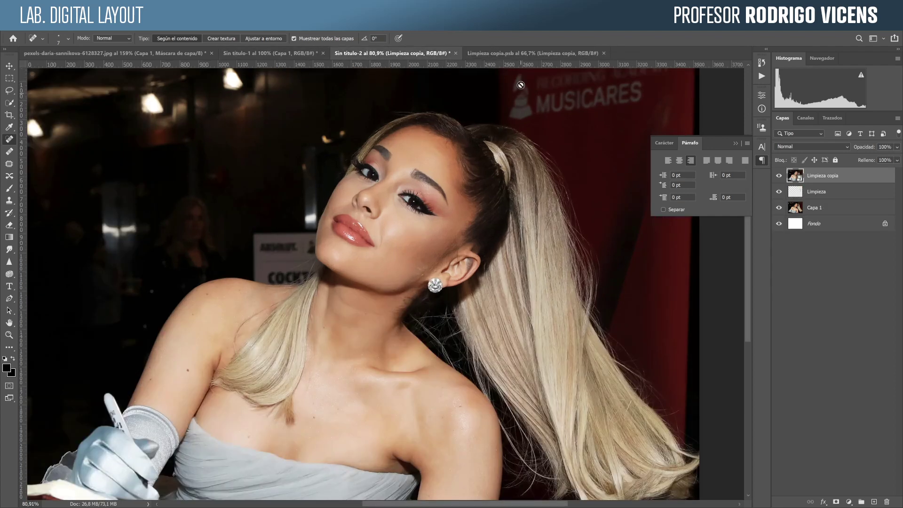
left_click(520, 54)
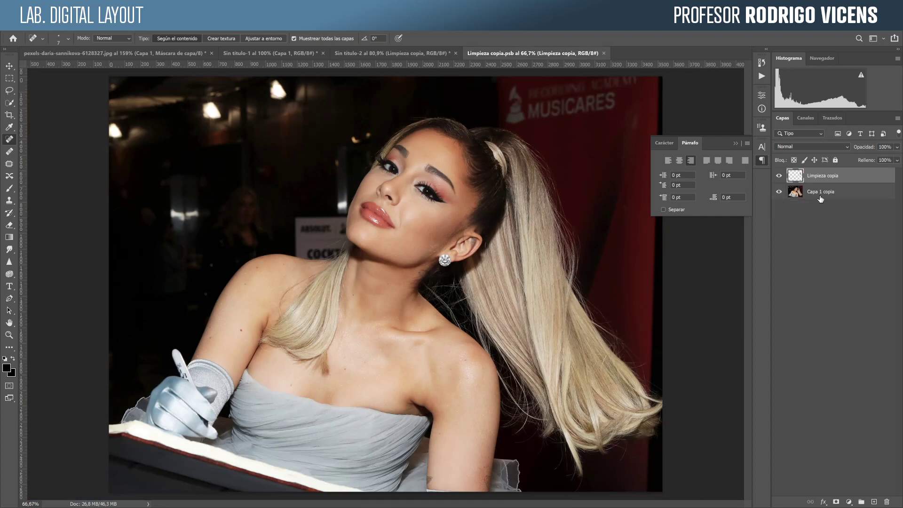
Invert the colours of Capa 1 copia inside the smart object, save it, and check the updated layer in Sin título-2
left_click(827, 195)
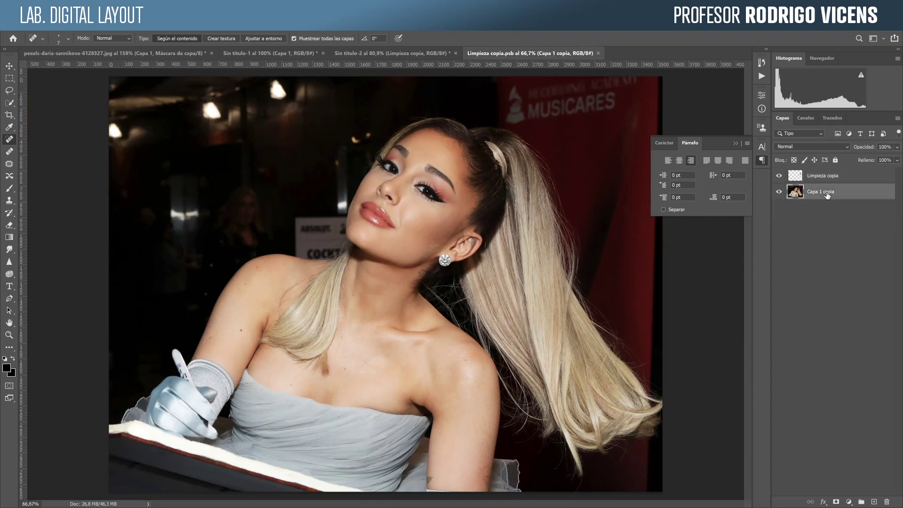
key("ctrl+i")
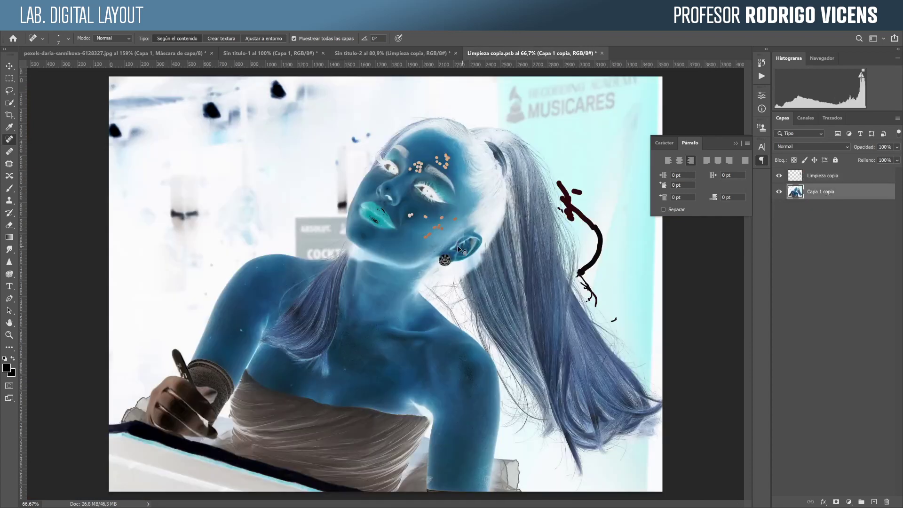
key("ctrl+s")
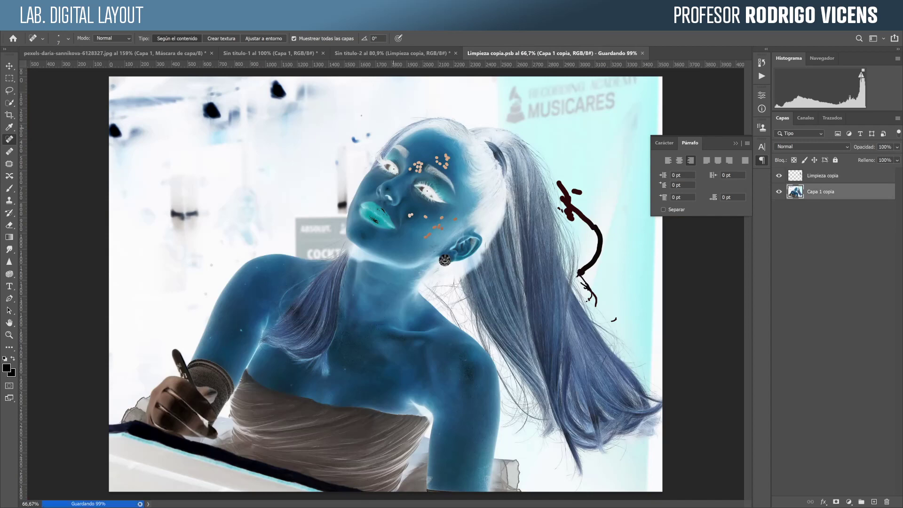
left_click(375, 54)
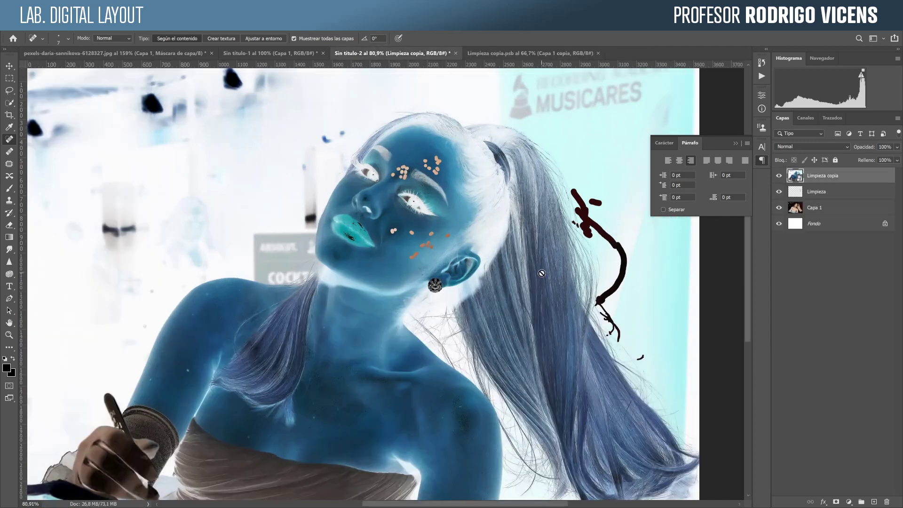
left_click(779, 176)
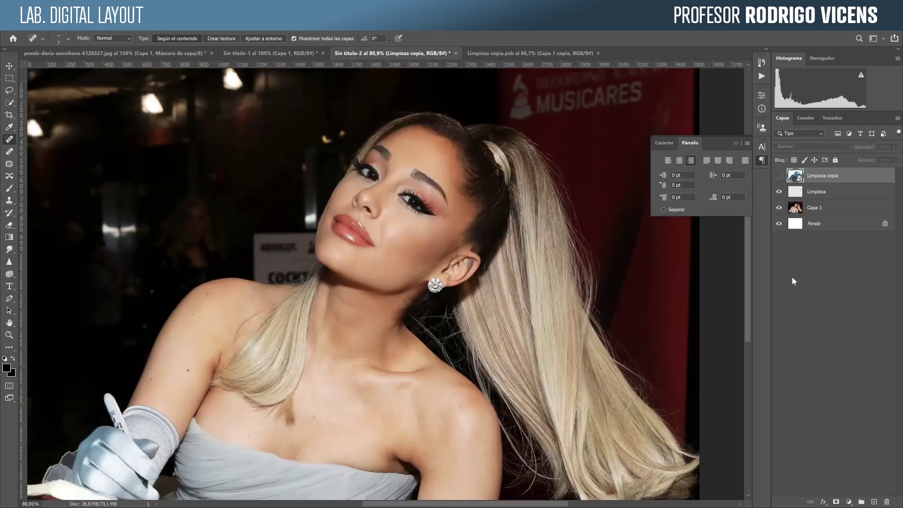
left_click(778, 175)
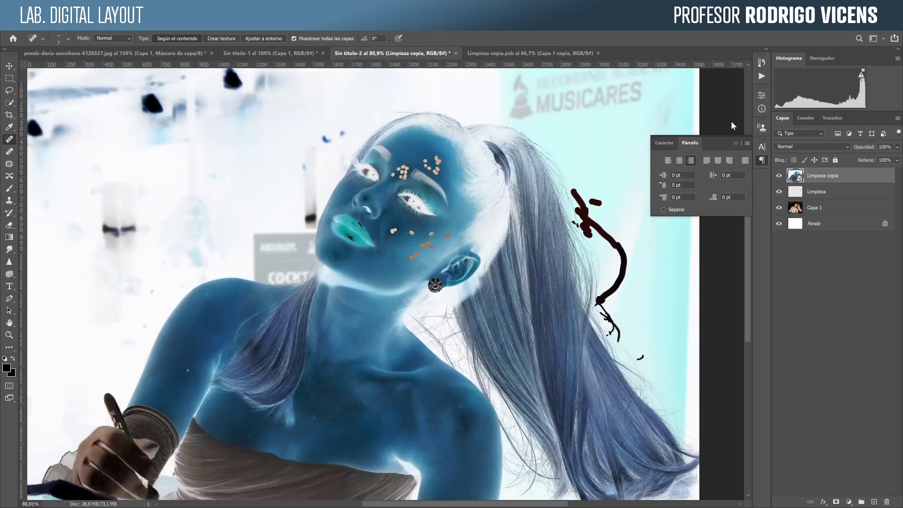
Undo the colour inversion inside the smart object, save its contents, and return to the Sin título-2 document
left_click(495, 55)
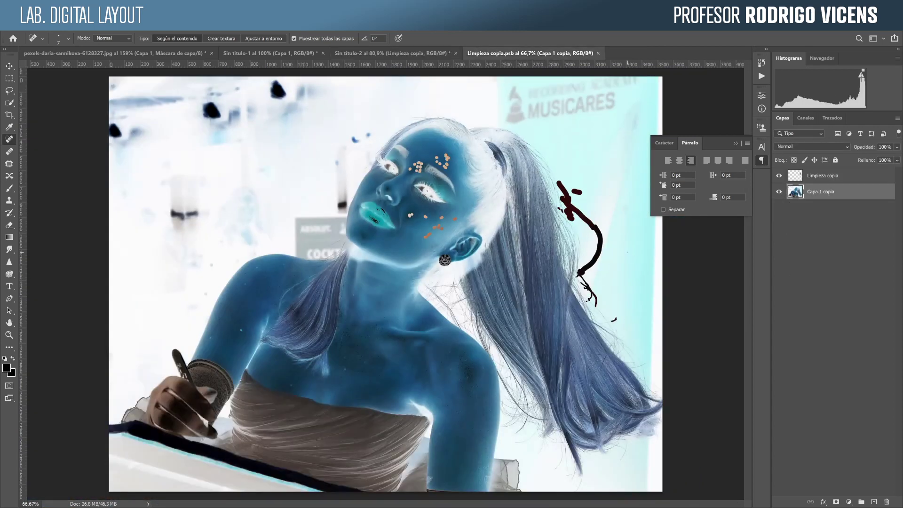
key("ctrl+z")
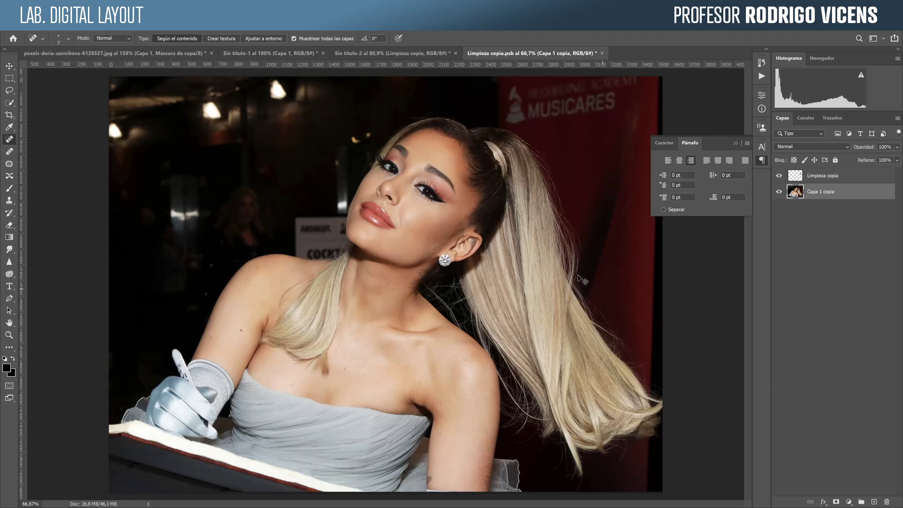
key("ctrl+s")
left_click(406, 52)
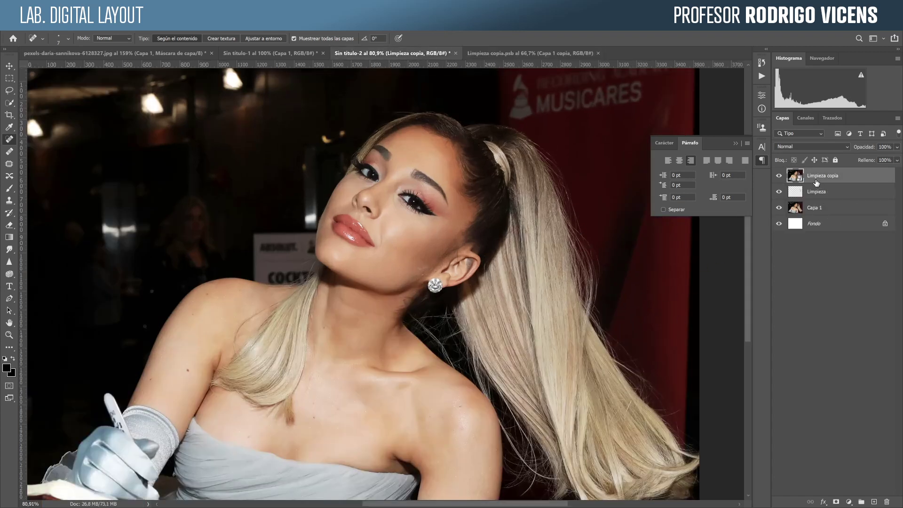
Delete the Limpieza copia smart object, keeping the original Limpieza and Capa 1 layers
left_click(839, 193)
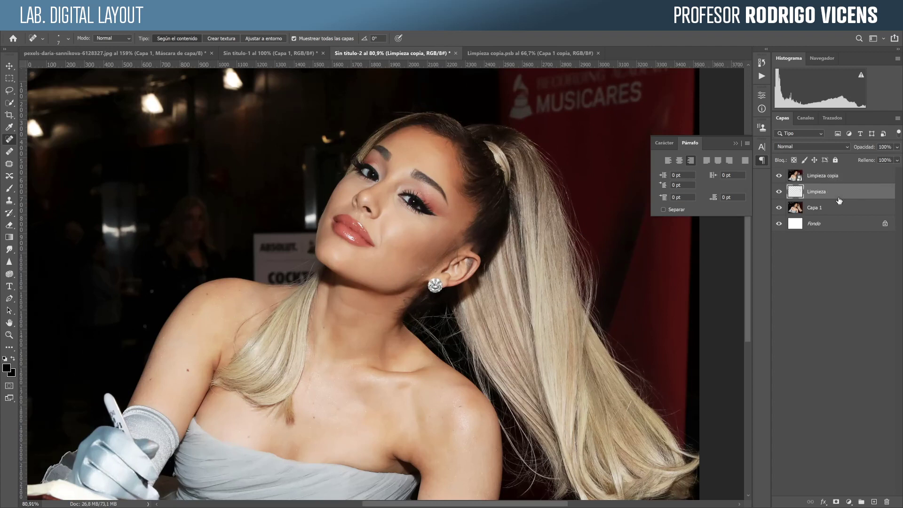
left_click(862, 213, "shift")
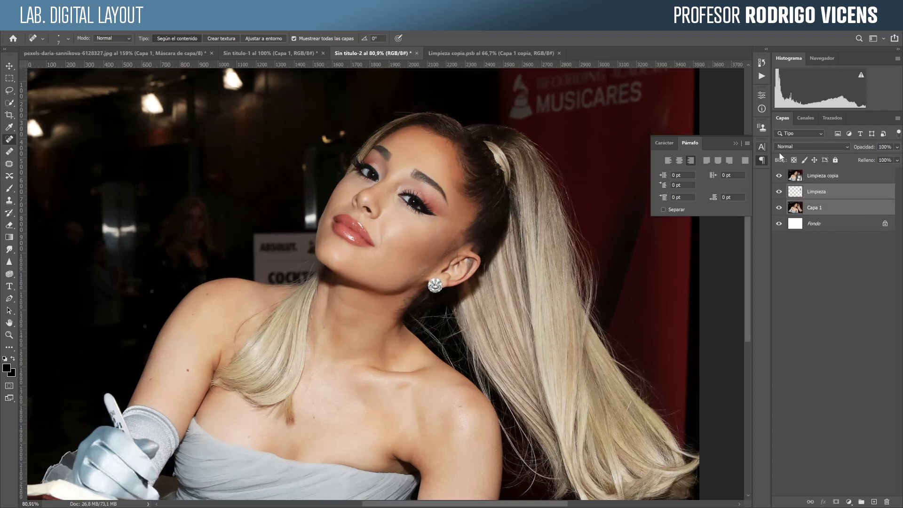
left_click_drag(865, 180, 886, 501)
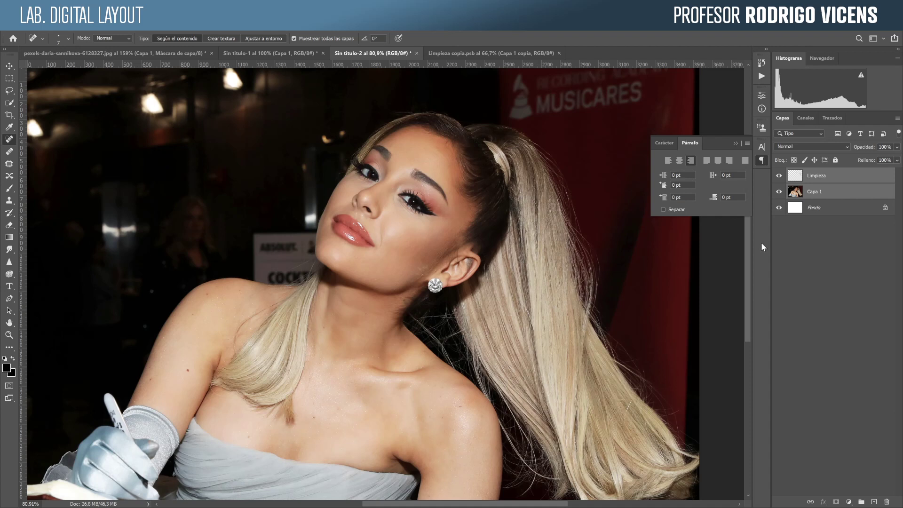
Stamp all visible layers into a new layer on top of the stack and hide the Limpieza layer
key("ctrl+alt+shift+e")
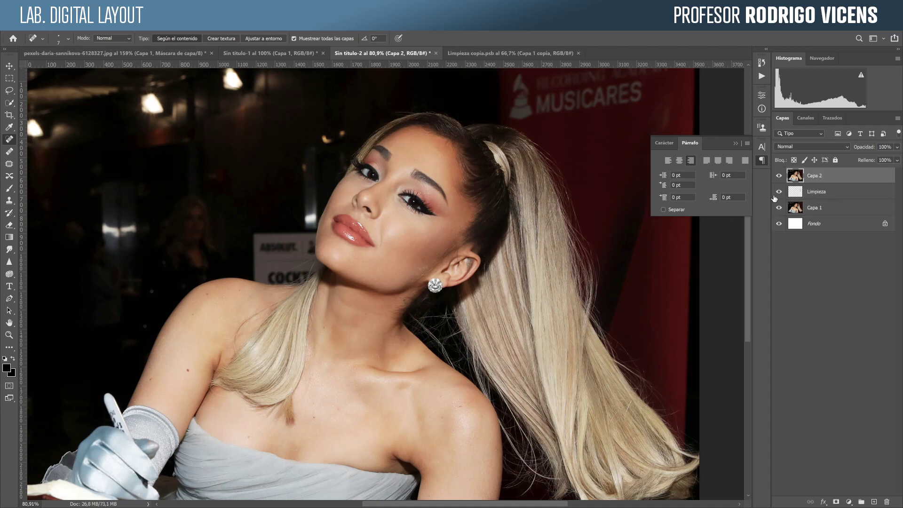
left_click(778, 191)
left_click(778, 177)
left_click(777, 177)
mouse_move(239, 38)
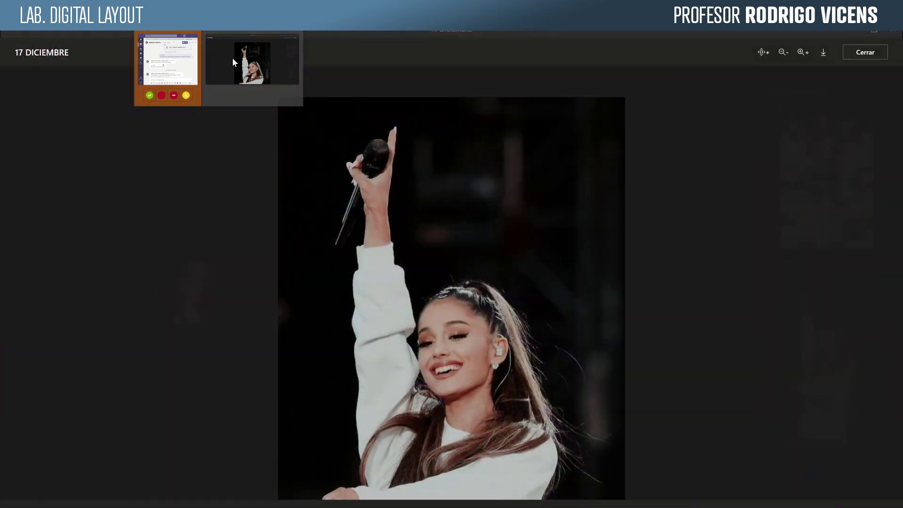
left_click(232, 58)
left_click(861, 53)
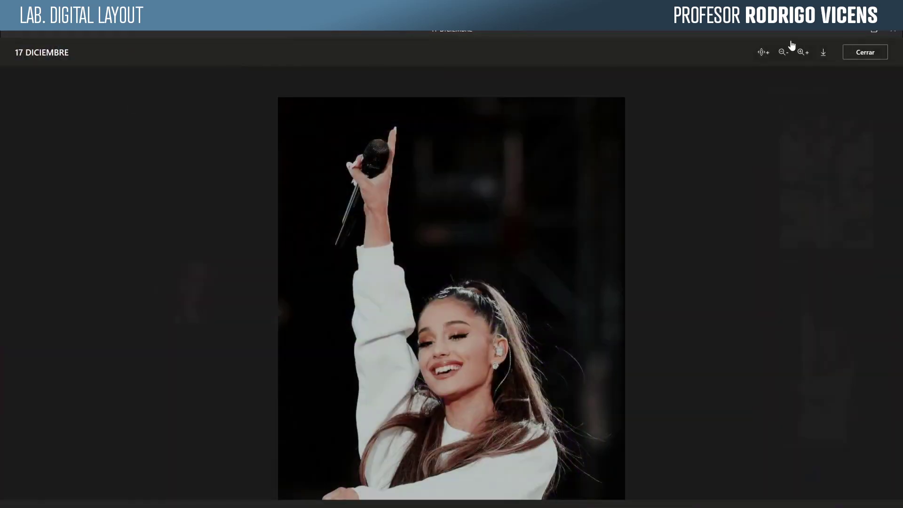
left_click_drag(726, 30, 733, 506)
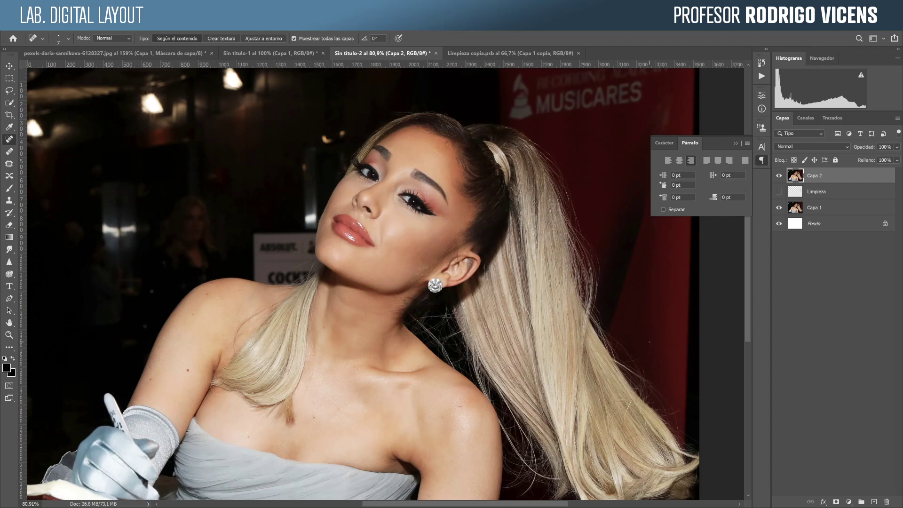
Select the face, hair and ponytail with the Quick Selection tool and turn the selection into a layer mask on Capa 2
scroll(621, 324, "up", 2)
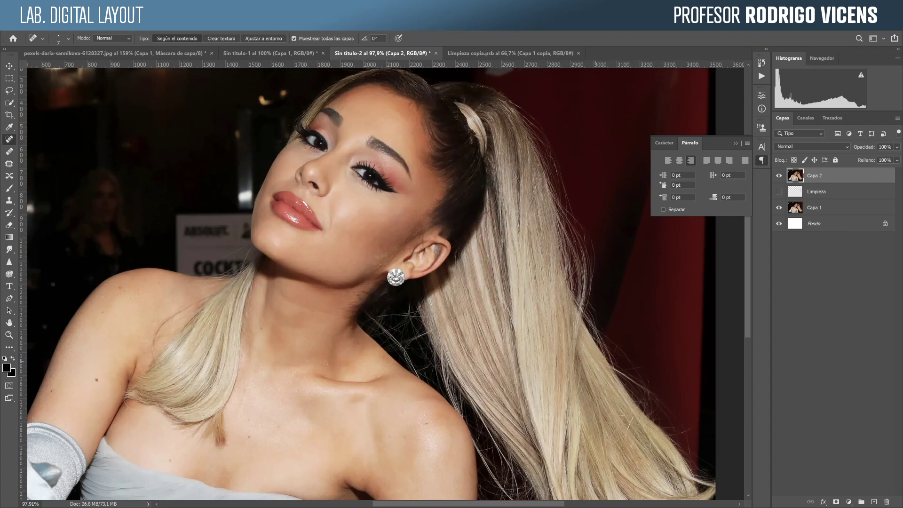
left_click_drag(628, 297, 542, 357)
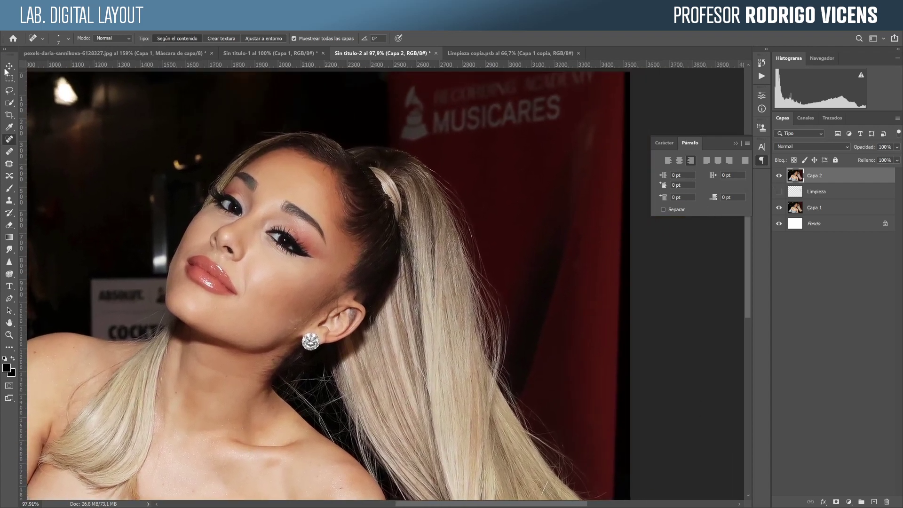
left_click(9, 102)
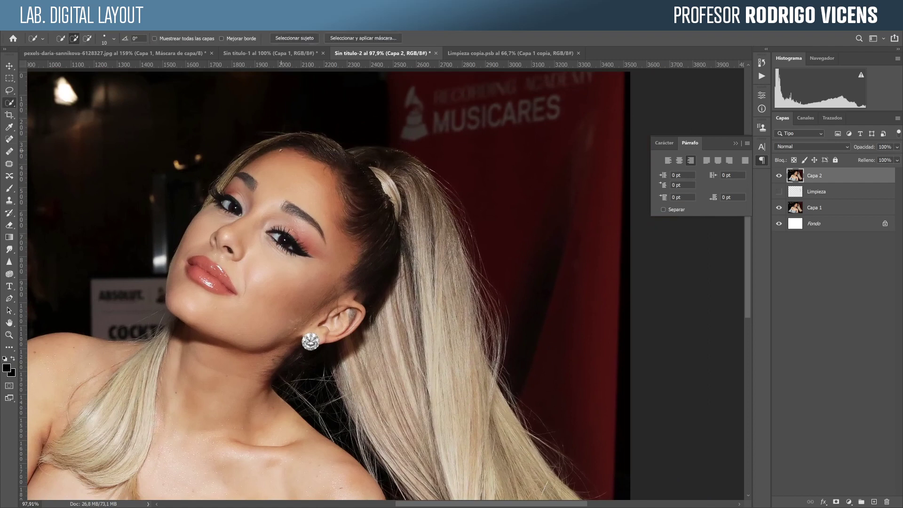
mouse_move(375, 170)
left_mouse_down()
mouse_move(423, 181)
mouse_move(475, 385)
mouse_move(485, 491)
left_mouse_up()
mouse_move(450, 450)
left_mouse_down()
mouse_move(381, 292)
mouse_move(362, 207)
mouse_move(244, 188)
mouse_move(339, 348)
mouse_move(324, 371)
left_mouse_up()
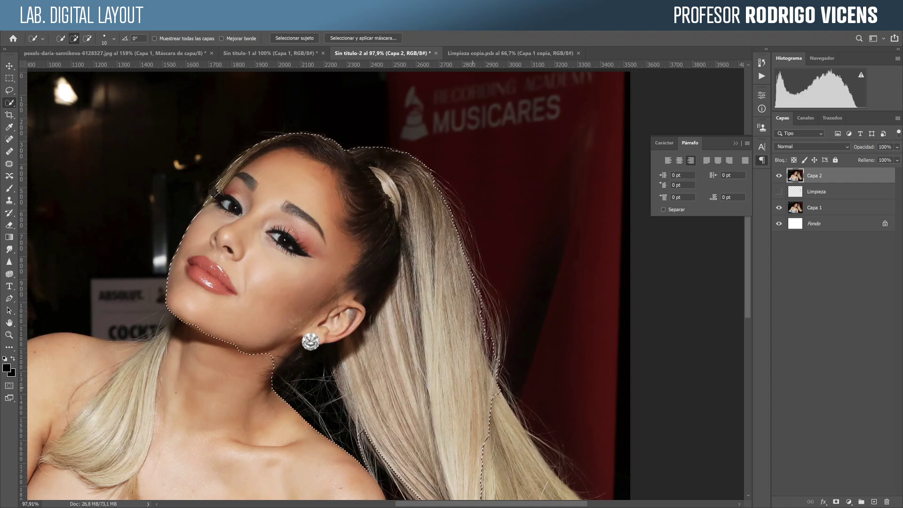
left_click_drag(495, 408, 519, 470)
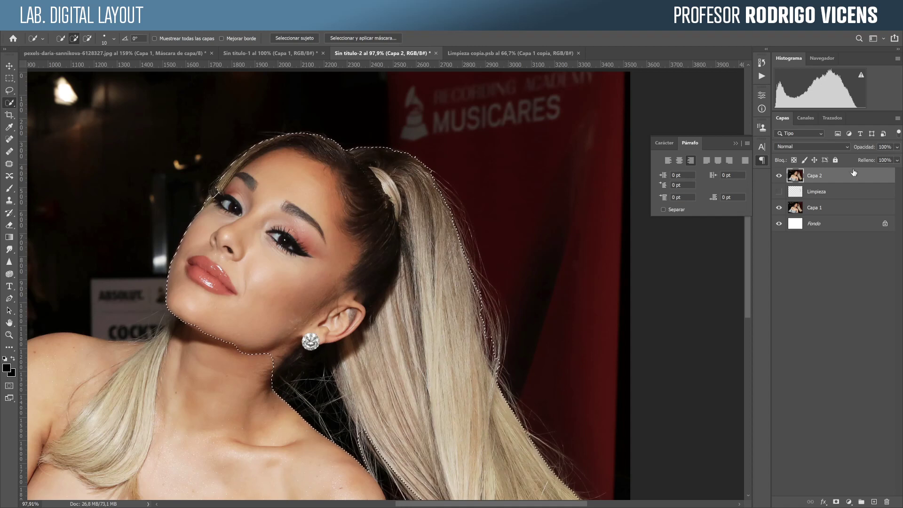
left_click(835, 502)
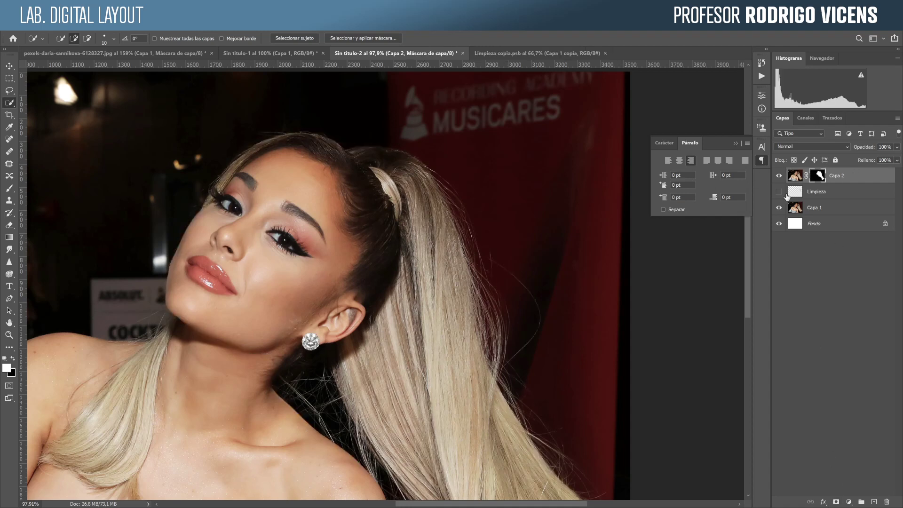
Open Capa 2's mask for refinement and brush the top and outer edge of the ponytail with the Refine Edge brush at 85 px
double_click(817, 176)
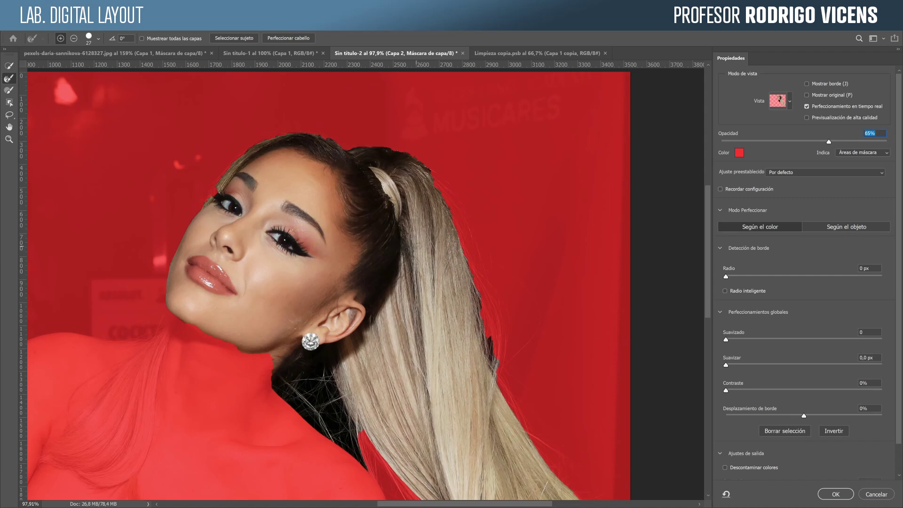
left_click_drag(434, 231, 448, 231)
left_click_drag(388, 151, 421, 162)
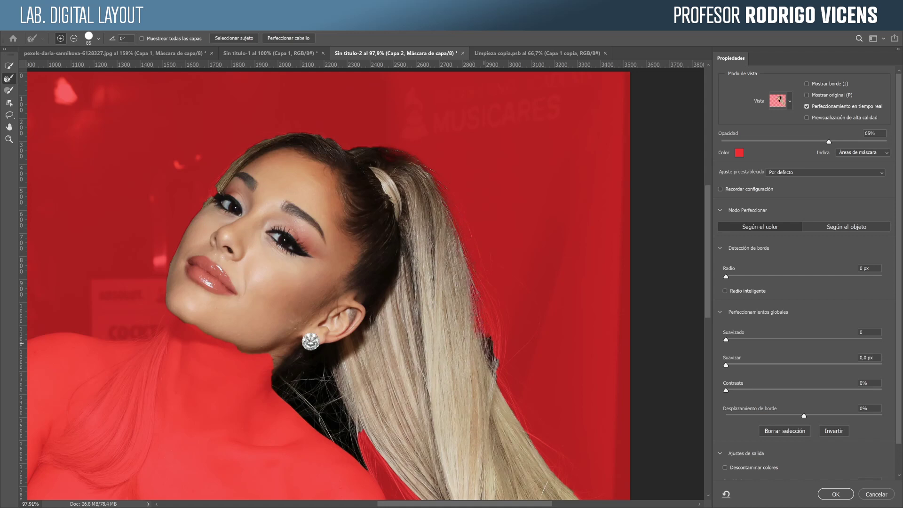
left_click_drag(484, 344, 490, 357)
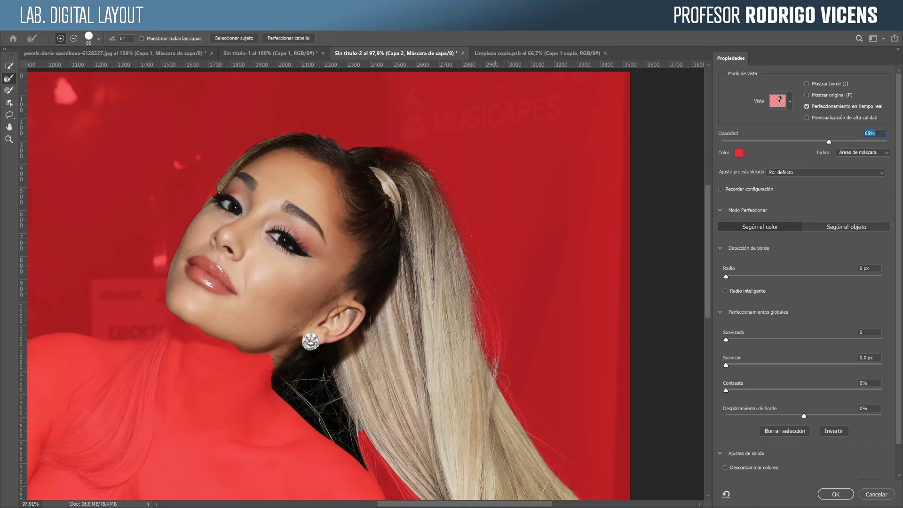
left_click_drag(496, 360, 497, 347)
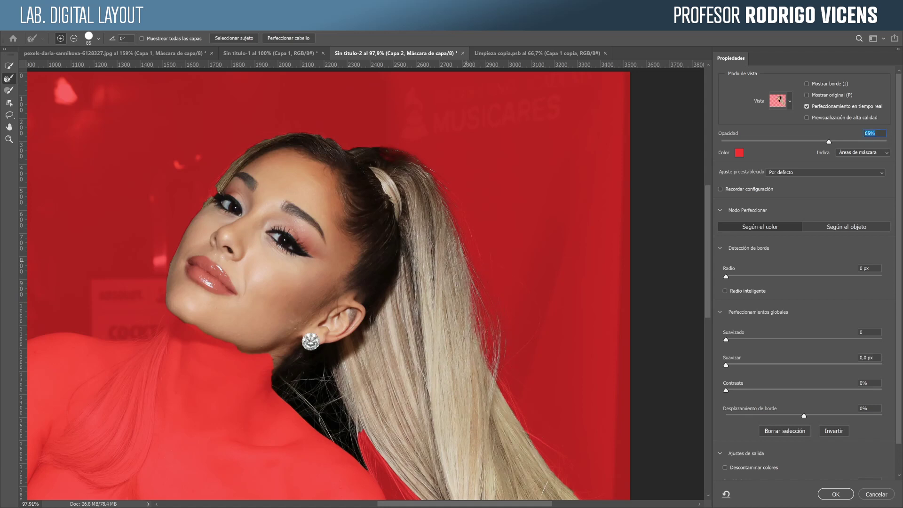
Refine the remaining loose hairs along the ponytail's outer edge and the hair above the hair tie, and apply the refined mask
key("alt")
left_click(501, 381)
key("Tab")
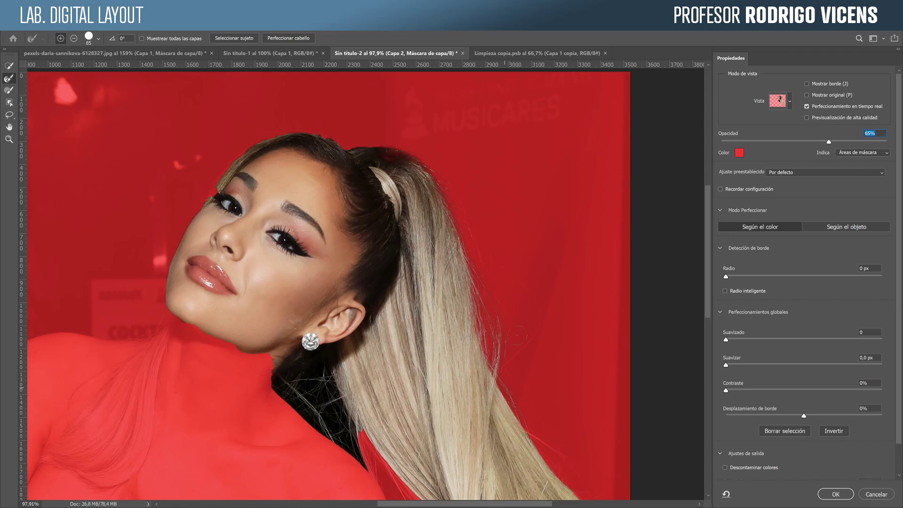
left_click_drag(497, 315, 495, 309)
key("alt")
key("alt")
left_click_drag(387, 163, 369, 157)
left_click(842, 497)
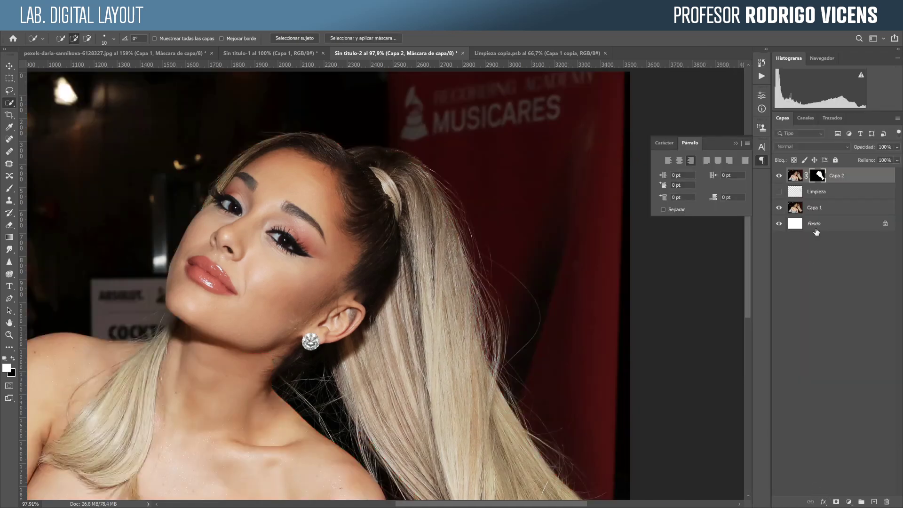
Add a green (#2ba834) solid color fill layer and place it directly beneath Capa 2
left_click(849, 502)
left_click(853, 339)
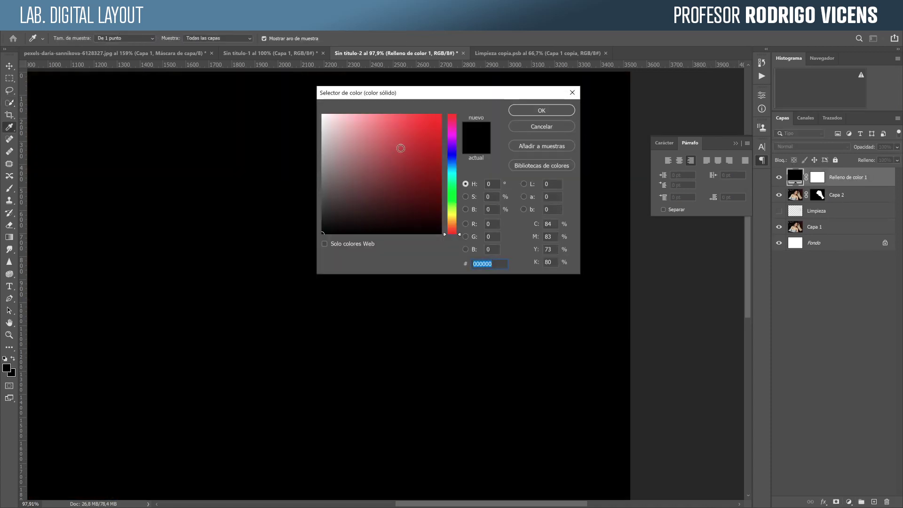
left_click(451, 192)
left_click(411, 156)
left_click(541, 110)
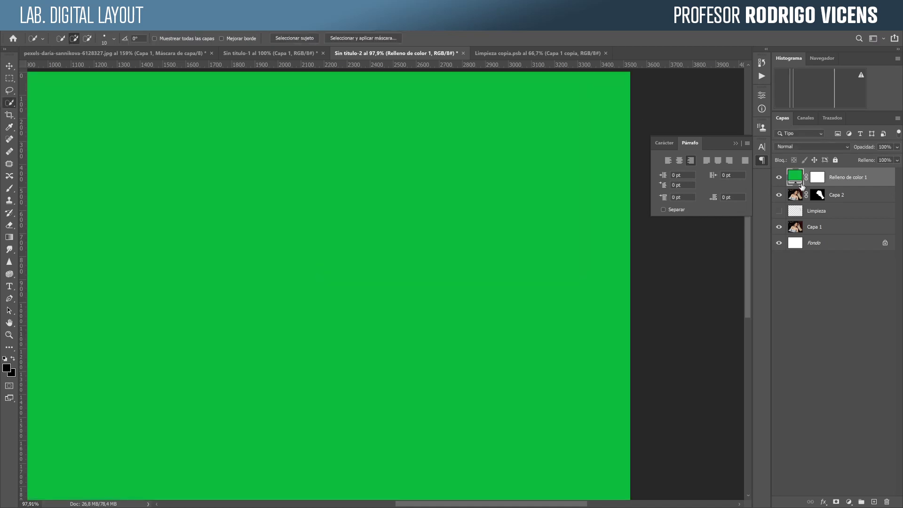
left_click_drag(795, 177, 798, 198)
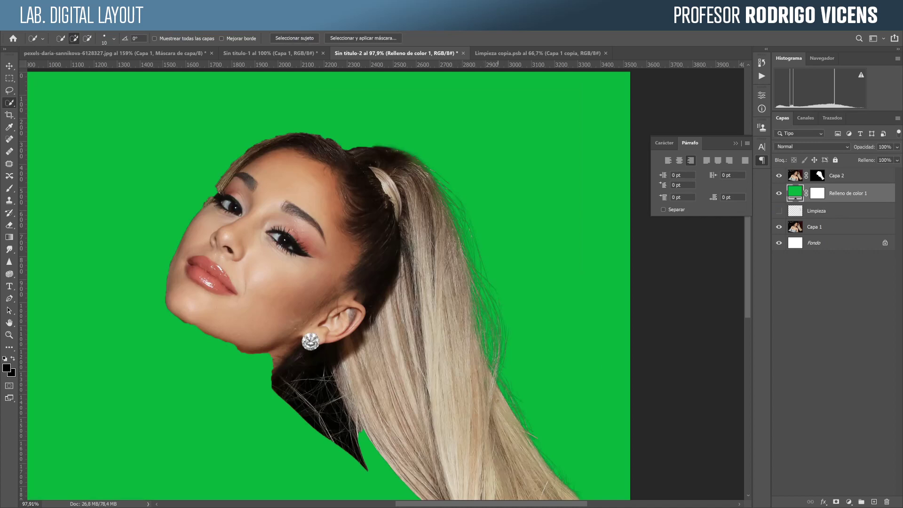
Display Capa 2's mask on its own and set the Brush to Superponer mode with 43% opacity over the ponytail's loose hairs
left_click(819, 178, "alt")
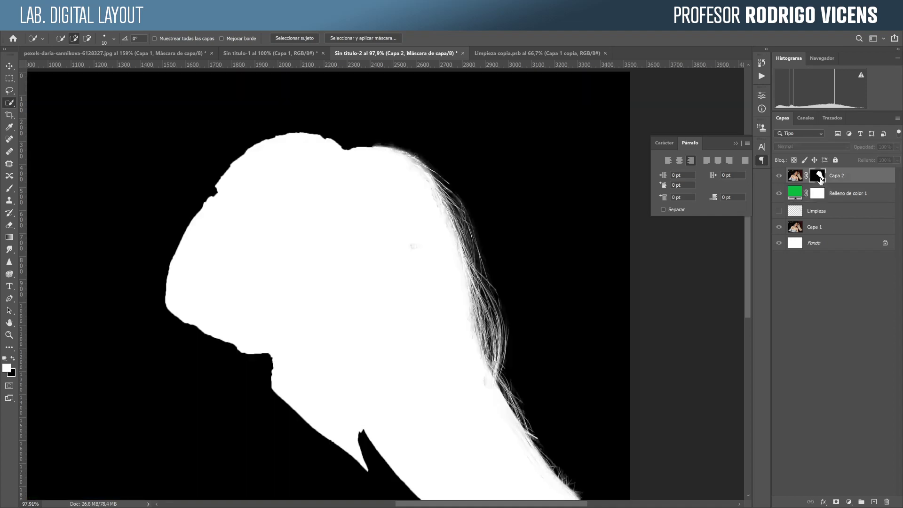
key("z")
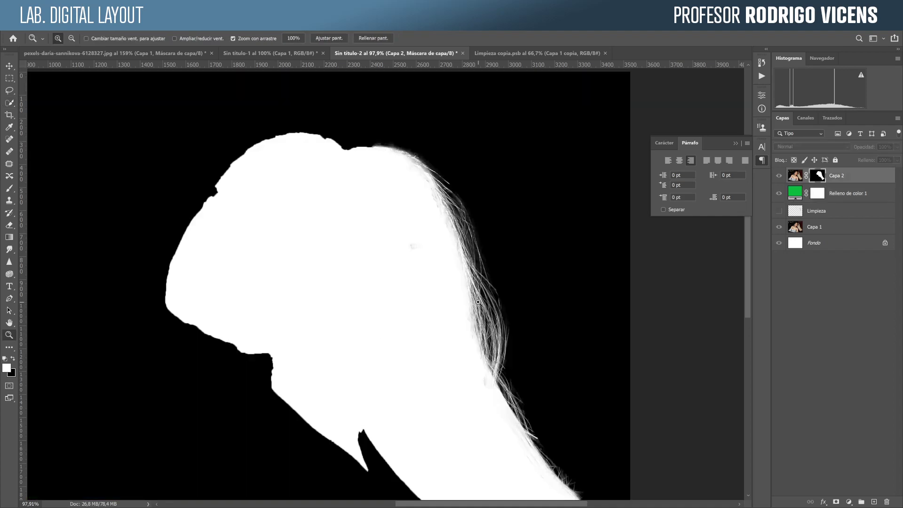
left_click(488, 309)
left_click(491, 308)
left_click(489, 297)
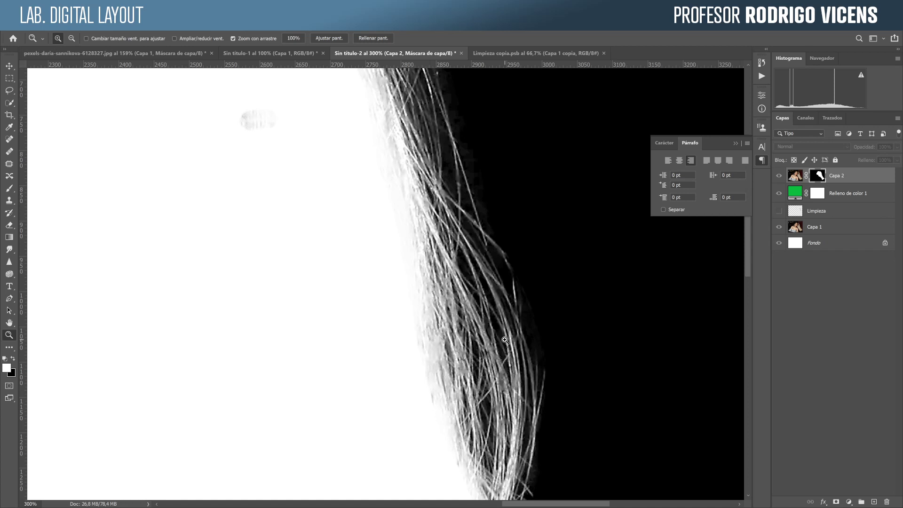
left_click(9, 188)
left_click_drag(354, 160, 404, 165)
left_click(125, 38)
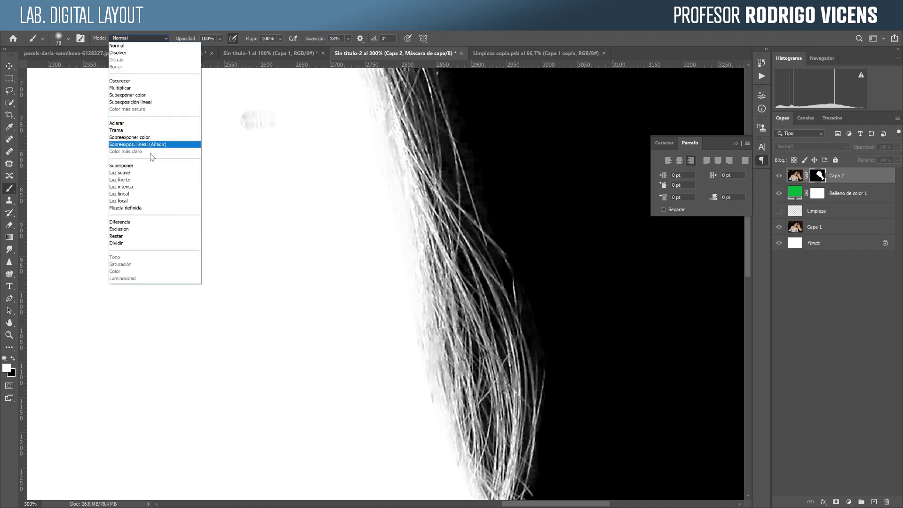
left_click(127, 165)
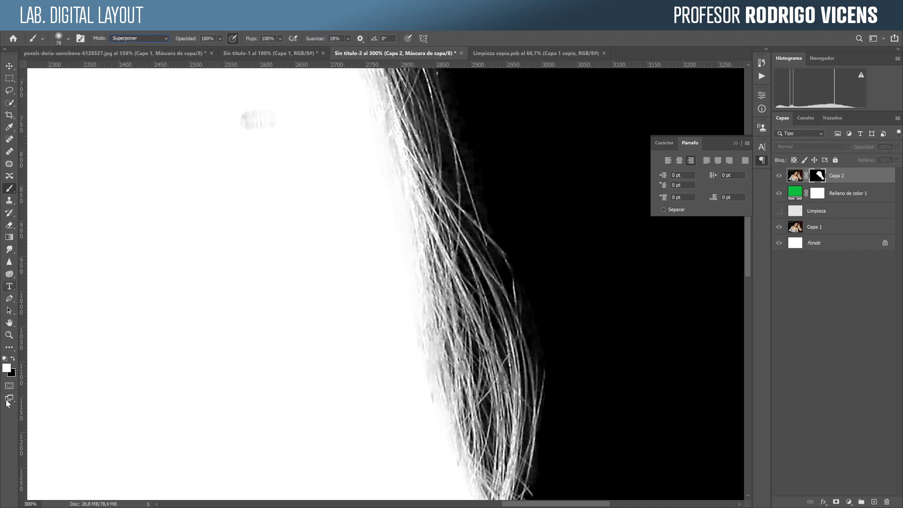
left_click_drag(193, 42, 165, 43)
left_click_drag(492, 170, 505, 237)
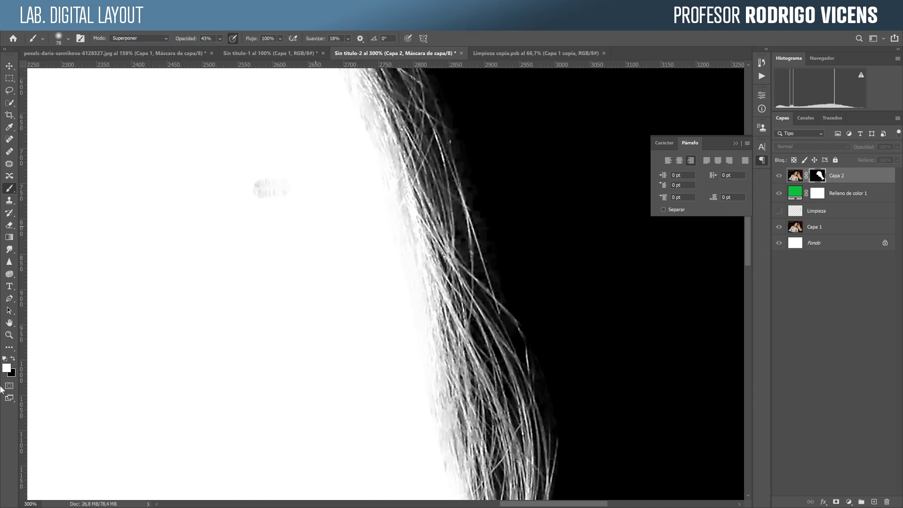
key("ctrl+2")
left_click(12, 358)
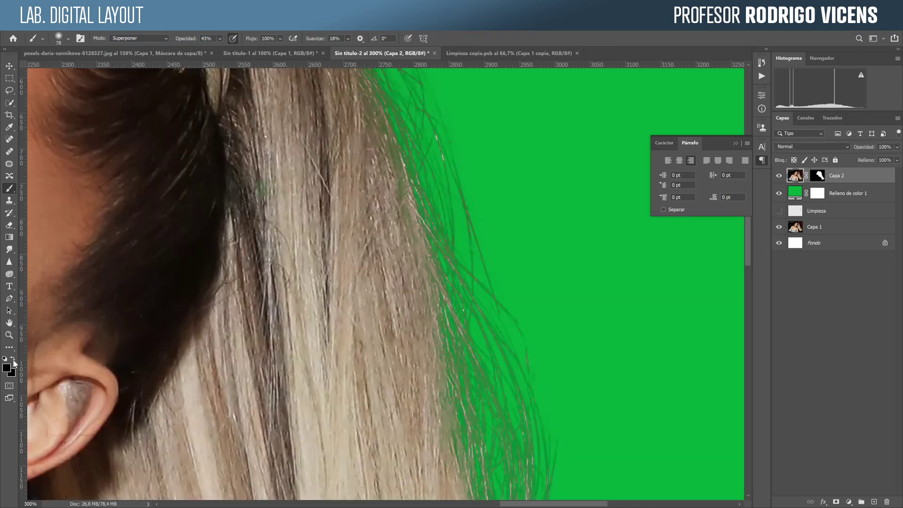
left_click(818, 176)
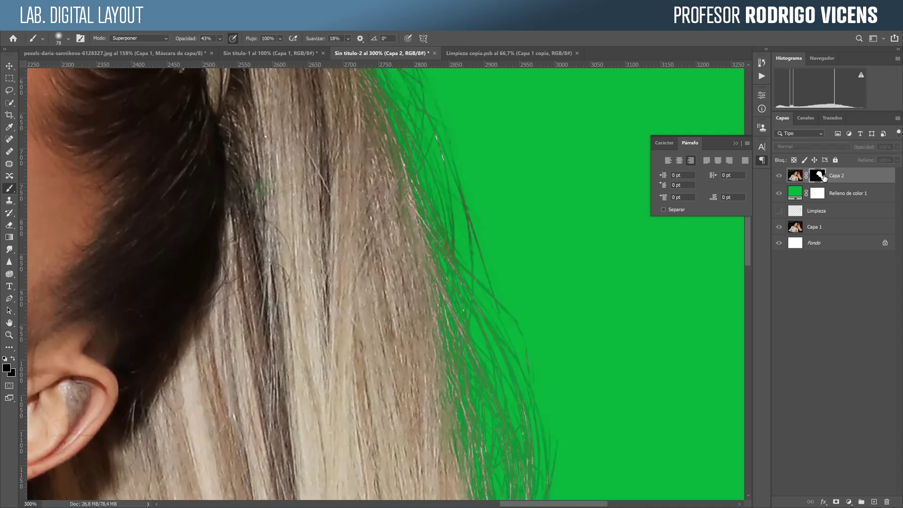
left_click(818, 175, "alt")
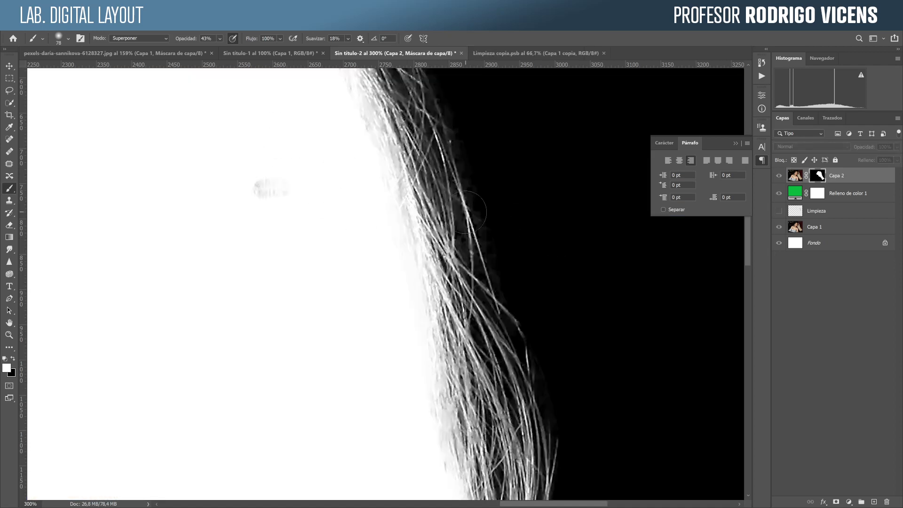
Reduce the brush to 44 px and paint black on the mask over the grey haze outside the loose hairs
left_click(13, 358)
left_click_drag(492, 224, 476, 234)
left_click_drag(505, 278, 464, 148)
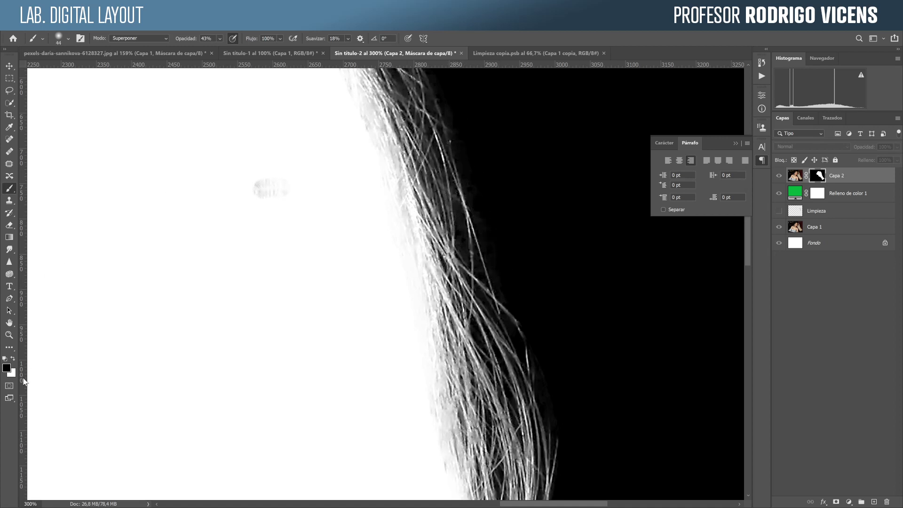
Paint white on the mask over the ponytail's loose strands, its inner edge and the grey patch inside the hair
left_click(13, 360)
mouse_move(503, 294)
left_mouse_down()
mouse_move(482, 244)
mouse_move(508, 318)
left_mouse_up()
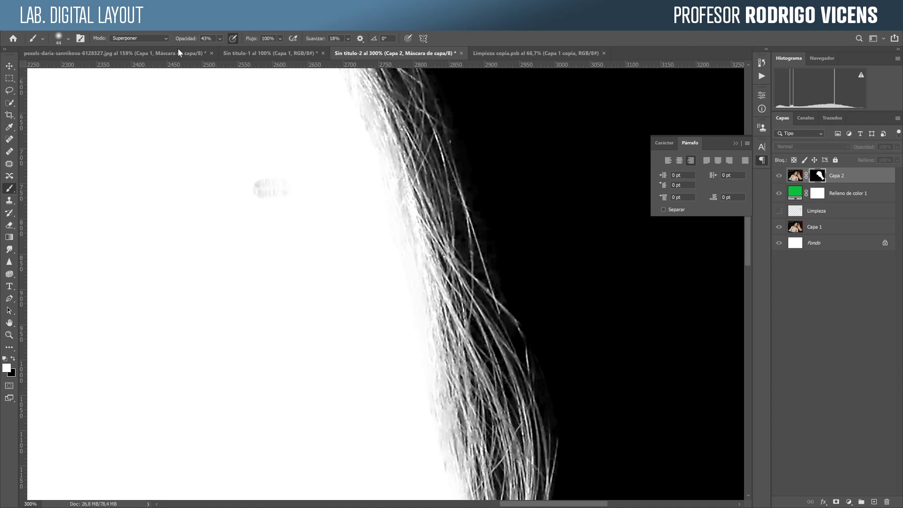
left_click_drag(522, 358, 528, 400)
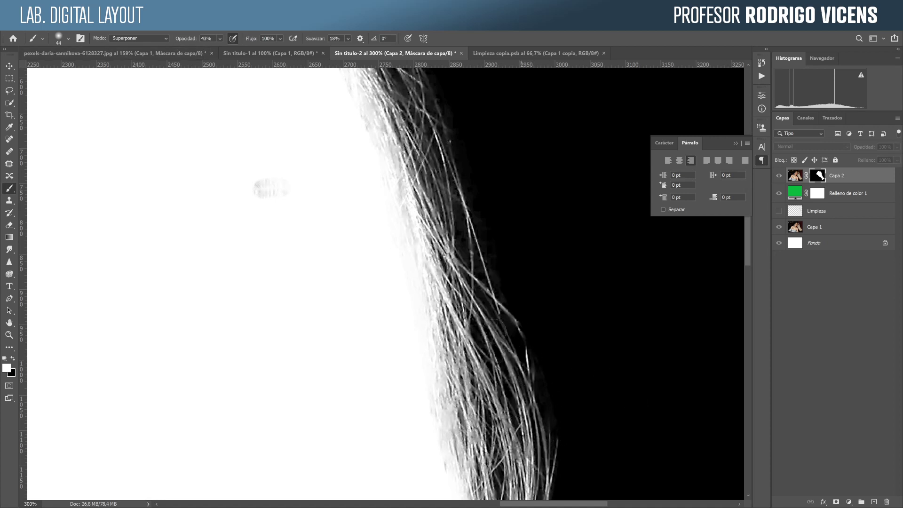
left_click_drag(507, 358, 463, 272)
left_click_drag(437, 205, 454, 297)
mouse_move(493, 249)
left_mouse_down()
mouse_move(467, 225)
mouse_move(426, 142)
mouse_move(394, 118)
left_mouse_up()
left_click_drag(398, 224, 364, 139)
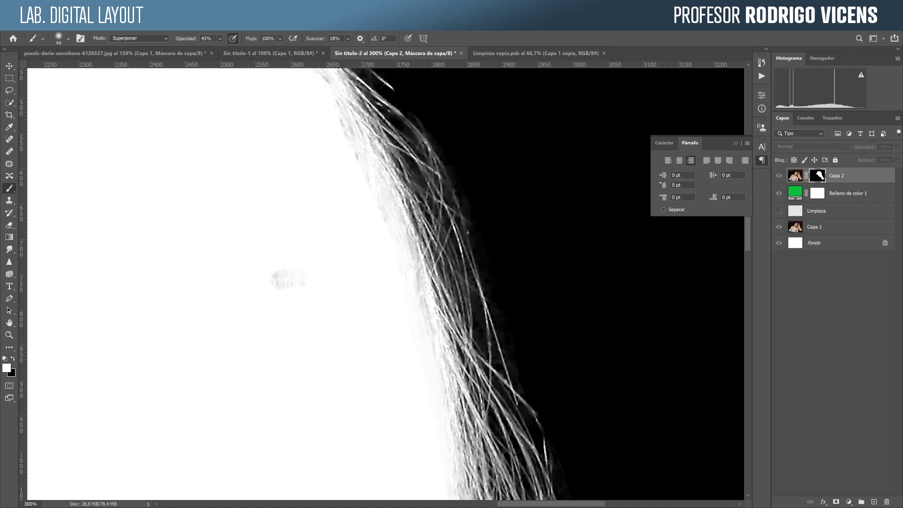
left_click_drag(421, 212, 340, 105)
mouse_move(342, 182)
left_mouse_down()
mouse_move(402, 249)
mouse_move(342, 99)
mouse_move(359, 165)
mouse_move(344, 133)
mouse_move(352, 179)
mouse_move(384, 215)
mouse_move(337, 118)
mouse_move(379, 254)
left_mouse_up()
mouse_move(355, 347)
left_mouse_down()
mouse_move(289, 250)
mouse_move(302, 265)
left_mouse_up()
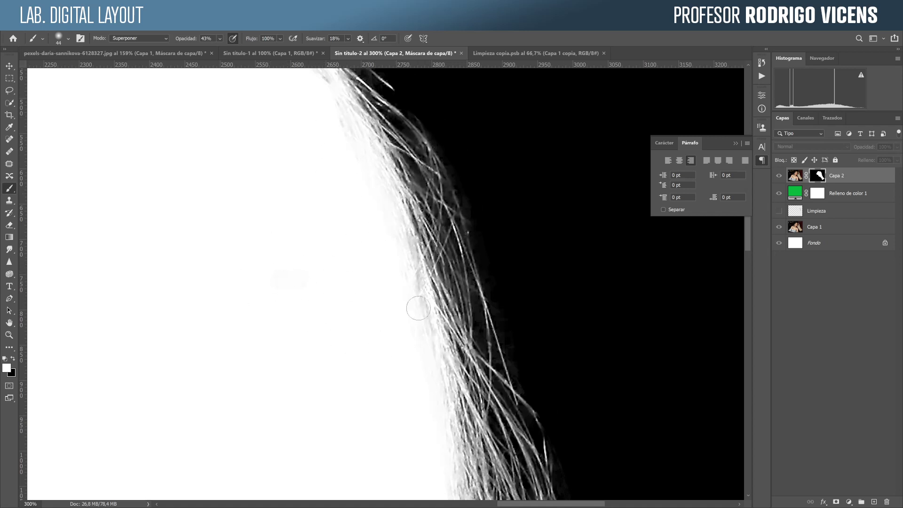
Undo a black stroke along the ponytail's inner edge and touch up the mask's loose strands in black and white with a 19 px brush
scroll(633, 282, "down", 5)
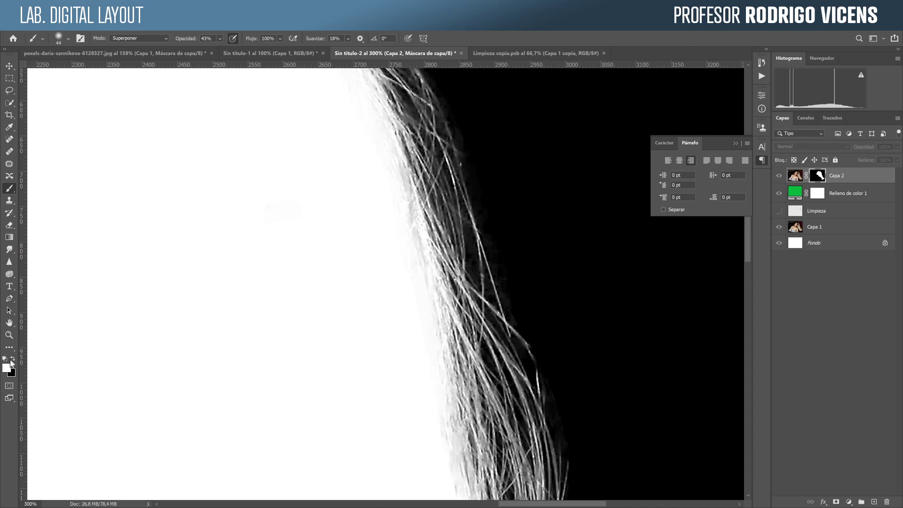
key("x")
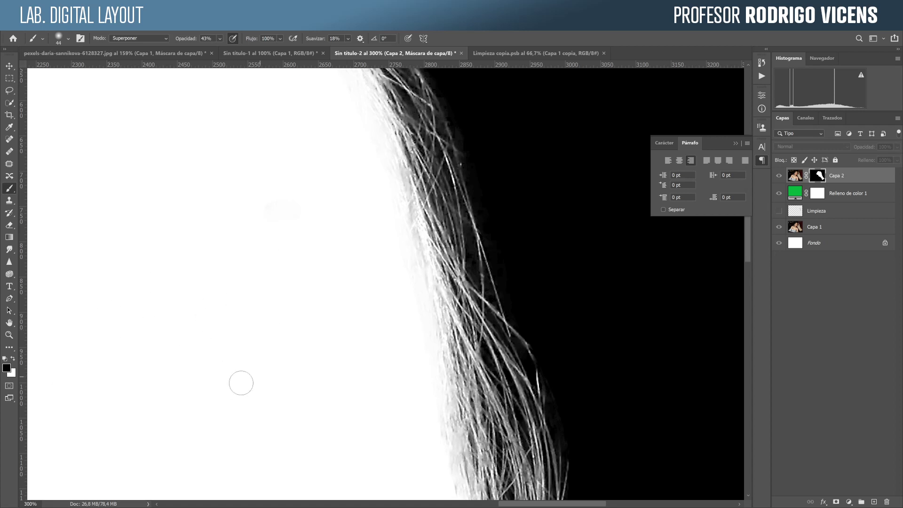
left_click_drag(403, 174, 443, 295)
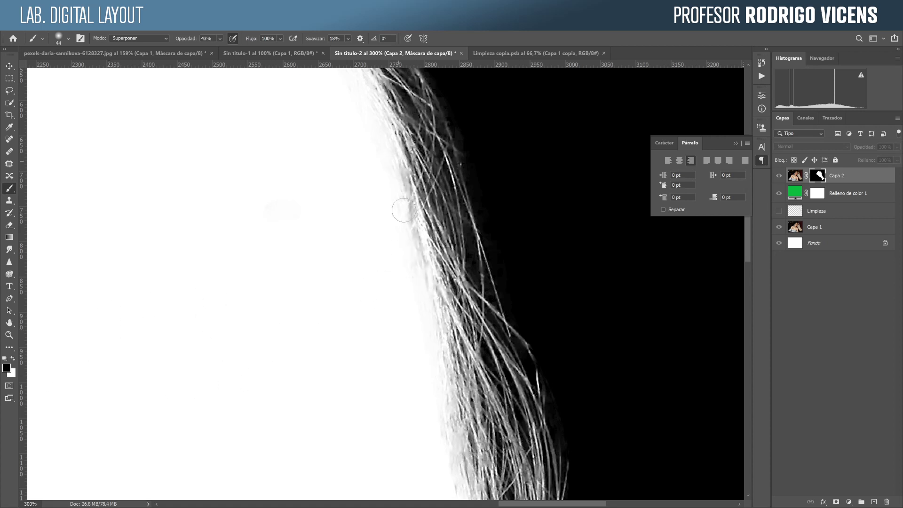
key("ctrl+z")
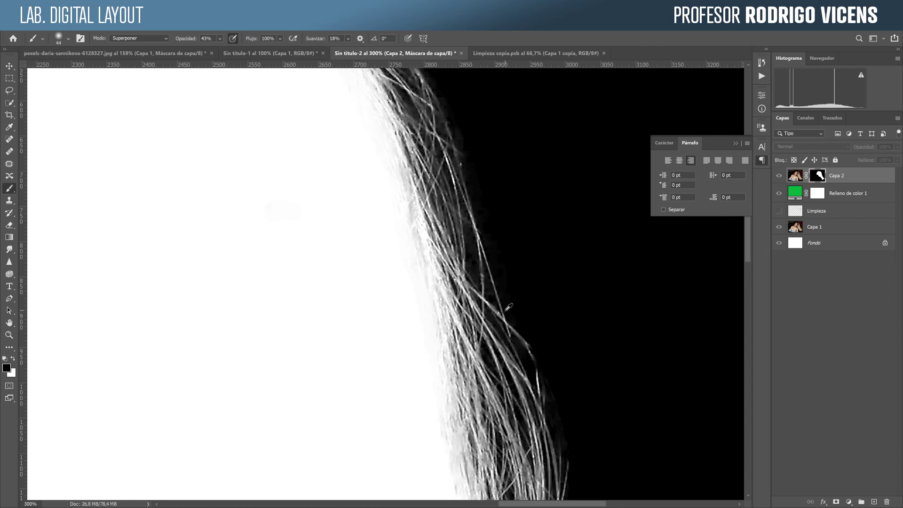
left_click_drag(525, 306, 508, 308)
mouse_move(471, 268)
left_mouse_down()
mouse_move(458, 197)
mouse_move(469, 222)
left_mouse_up()
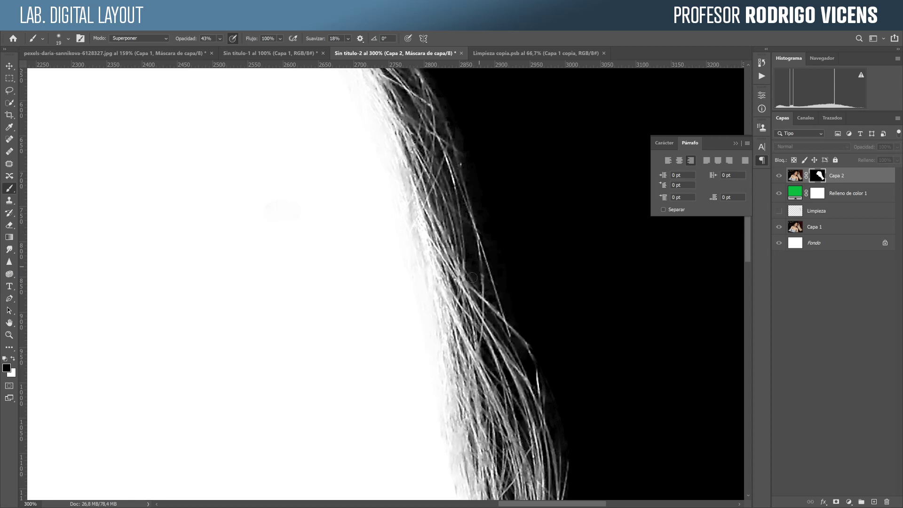
left_click_drag(467, 201, 467, 294)
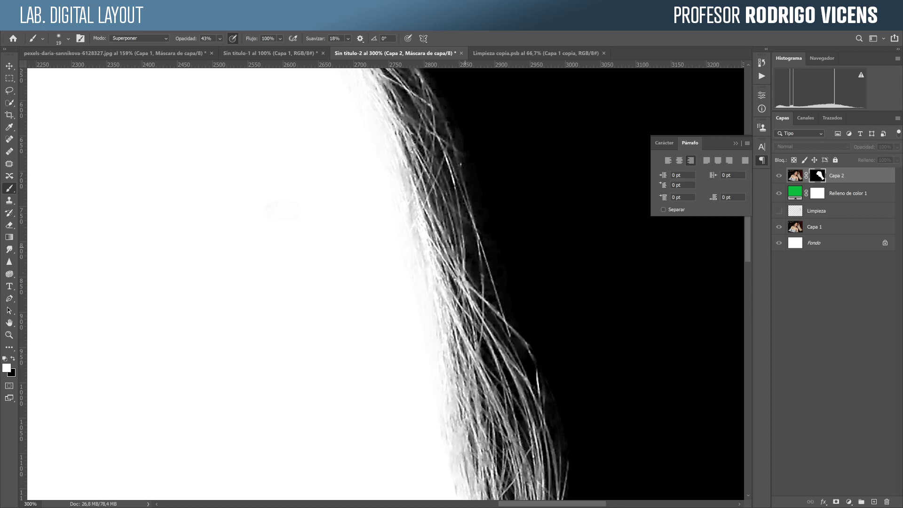
Return from the mask to the composite image and change the solid fill behind the cutout to blue (#2b66a8)
scroll(520, 312, "down", 3)
scroll(519, 311, "down", 2)
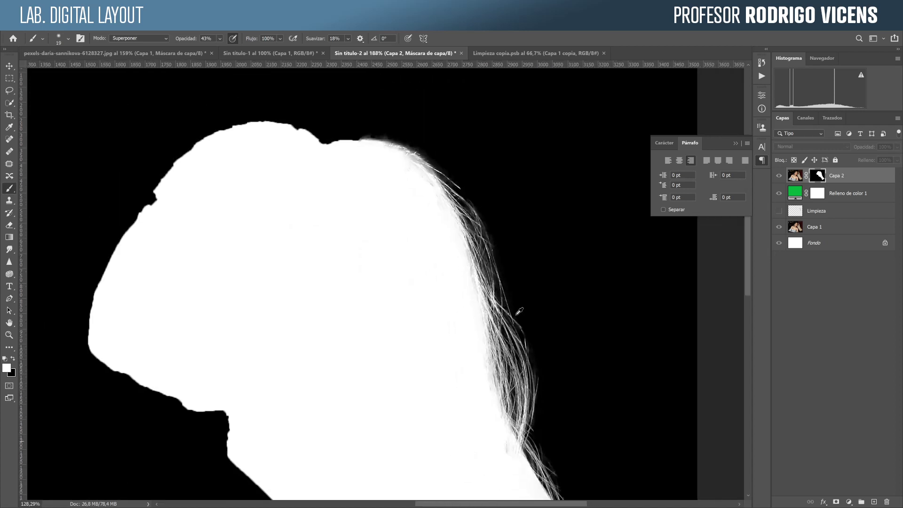
left_click(801, 178)
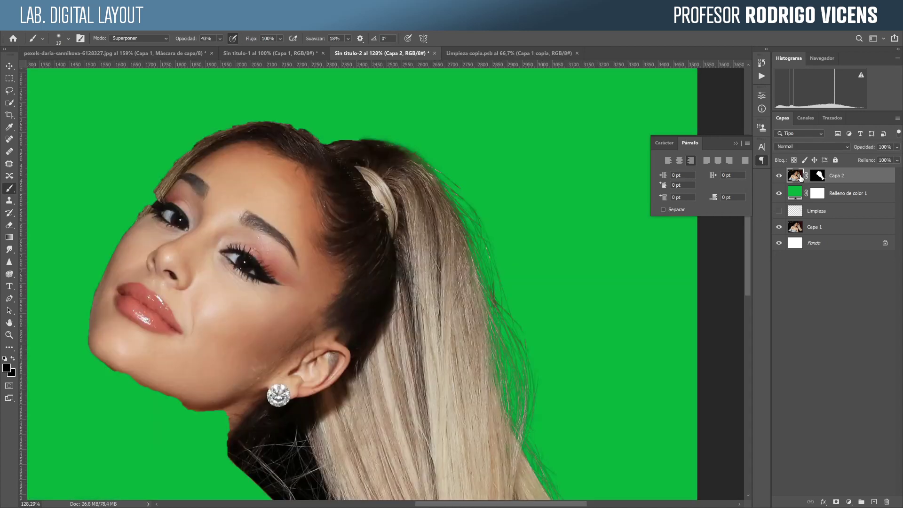
double_click(794, 192)
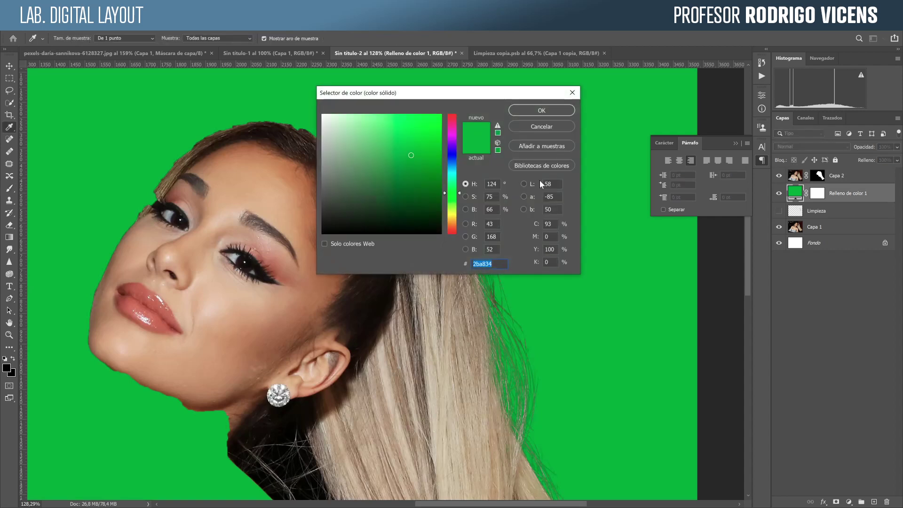
left_click_drag(452, 192, 449, 159)
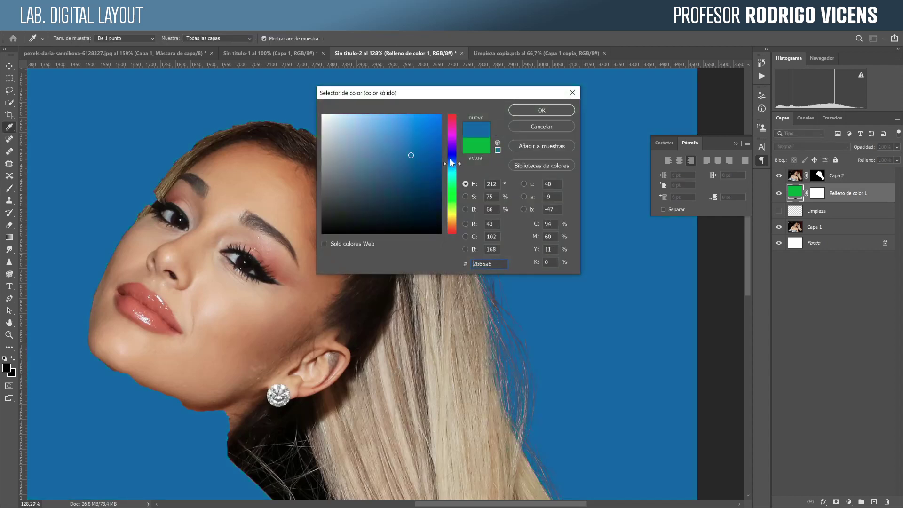
left_click(536, 118)
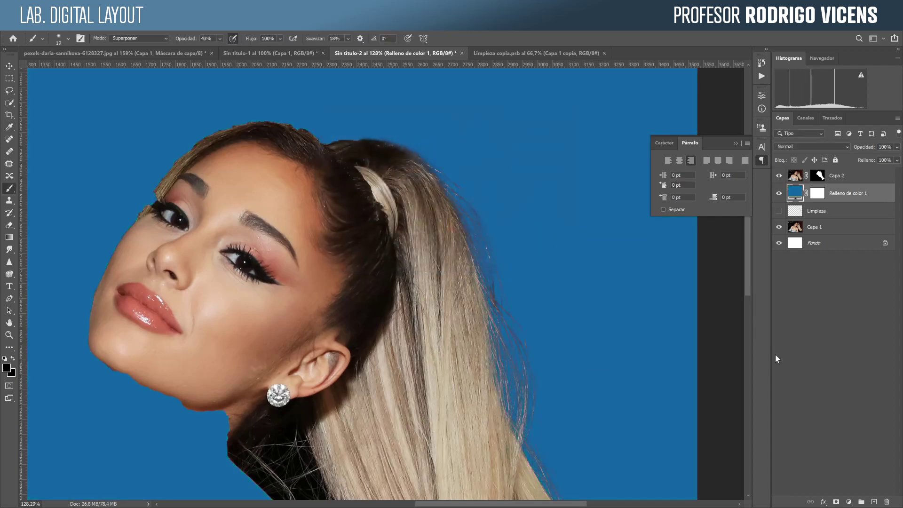